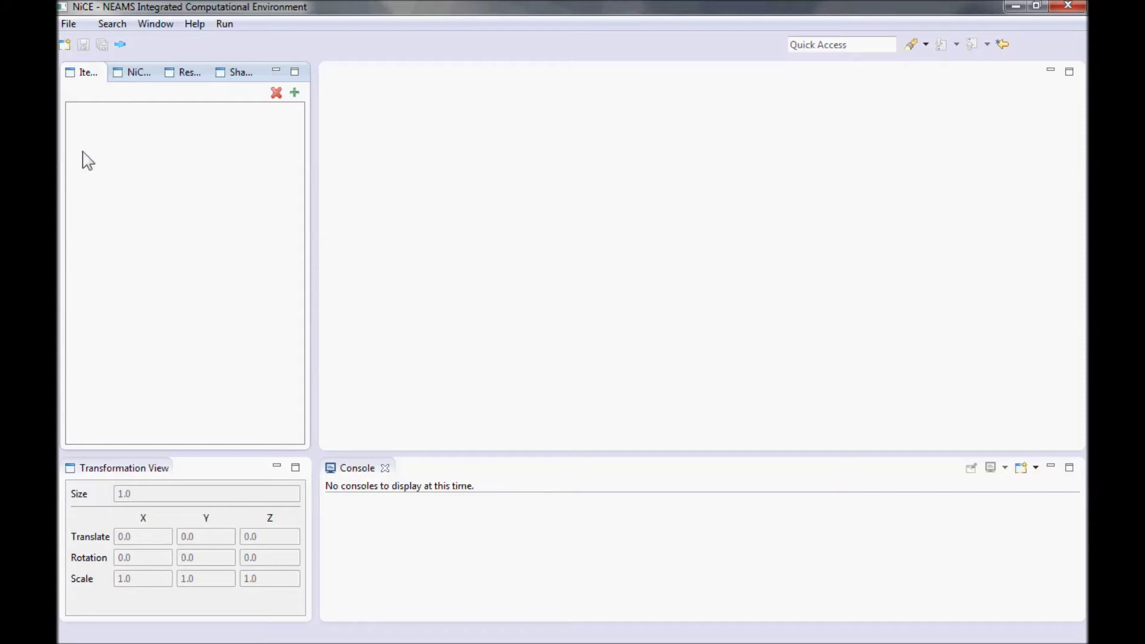
- Import both HDF5 files, input.h5 and reference.h5, together from the Data folder
click(69, 24)
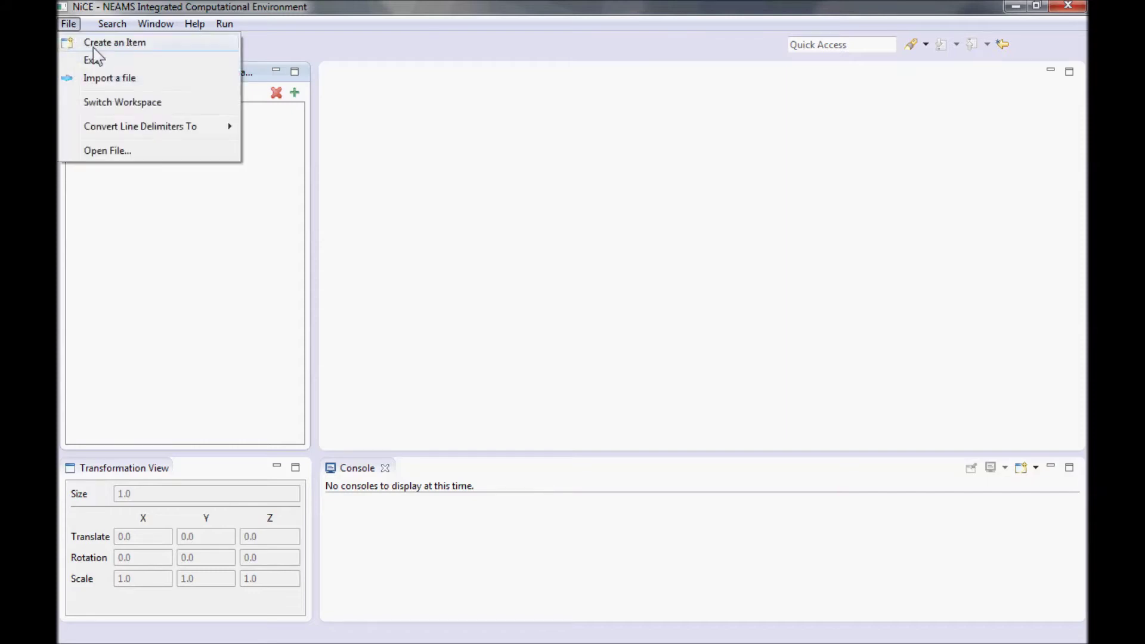
click(139, 78)
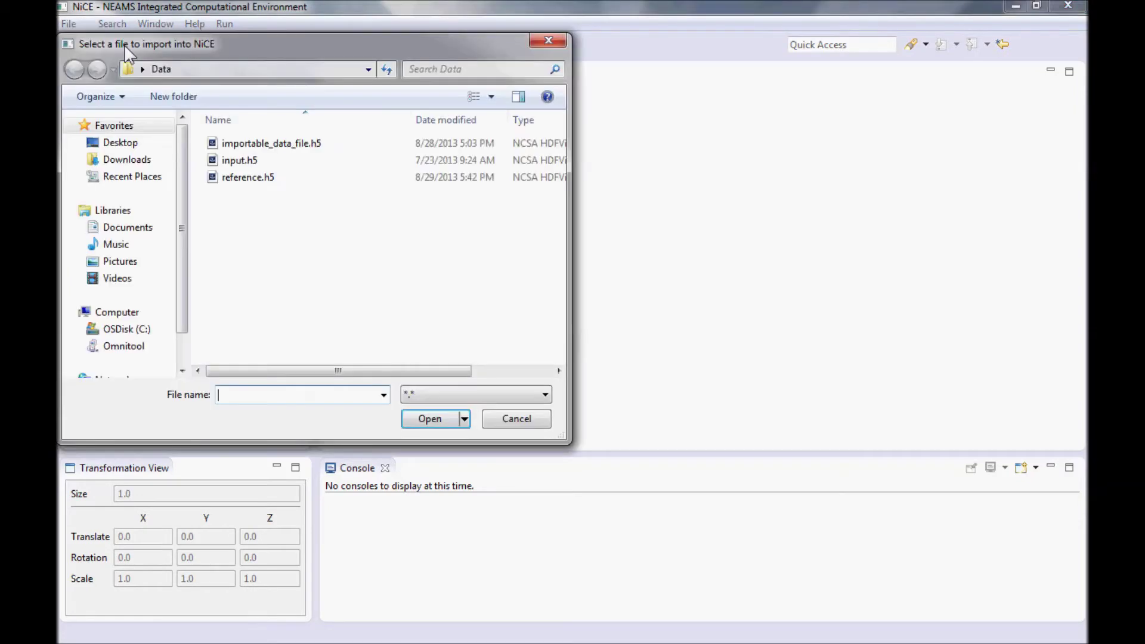
drag(289, 222, 245, 167)
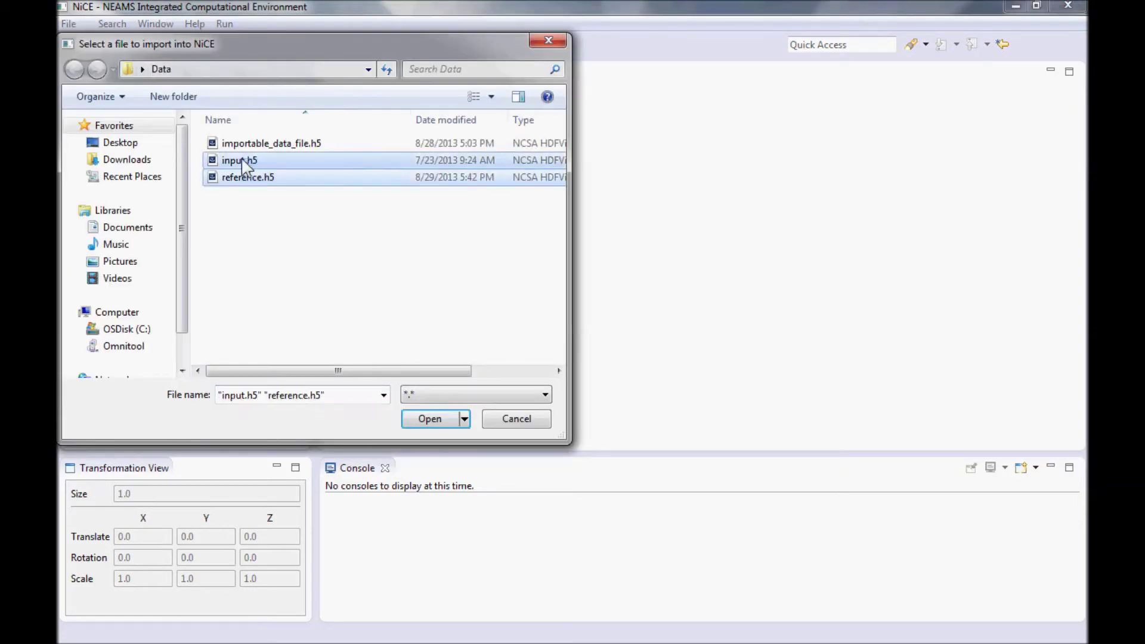
click(452, 420)
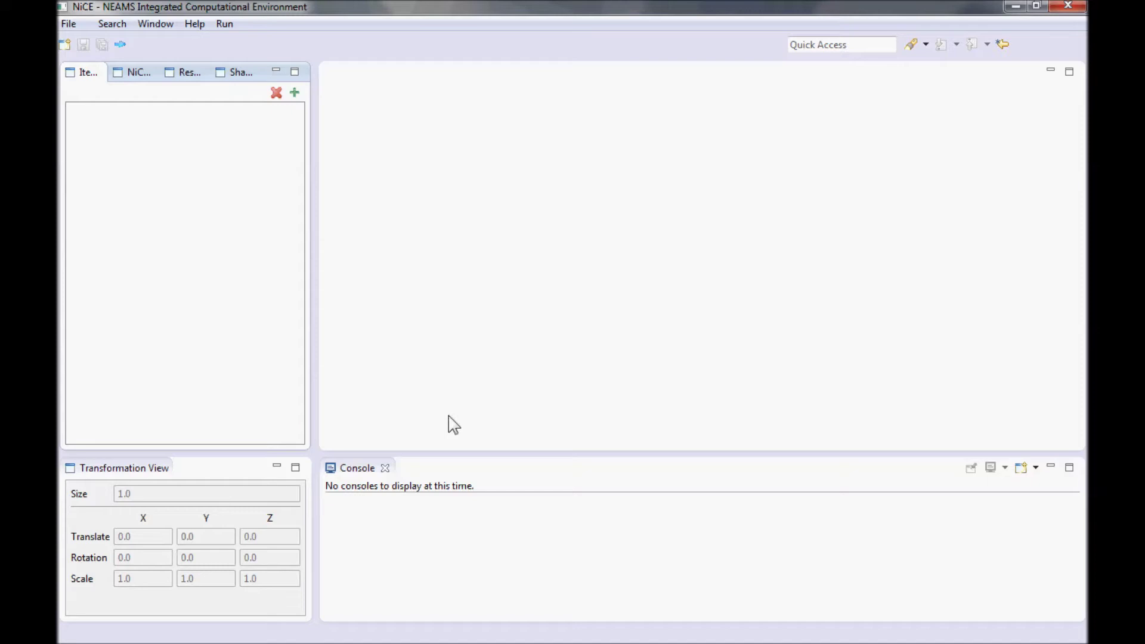
click(294, 93)
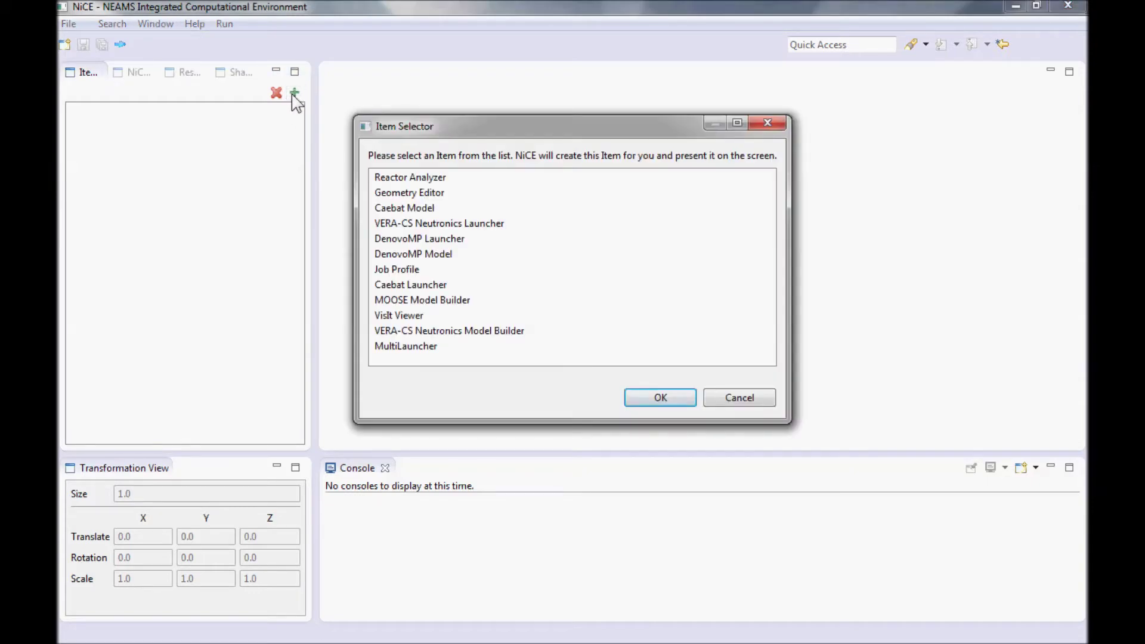
- Create a Reactor Analyzer 1 item from the item chooser and maximize its editor
key(Escape)
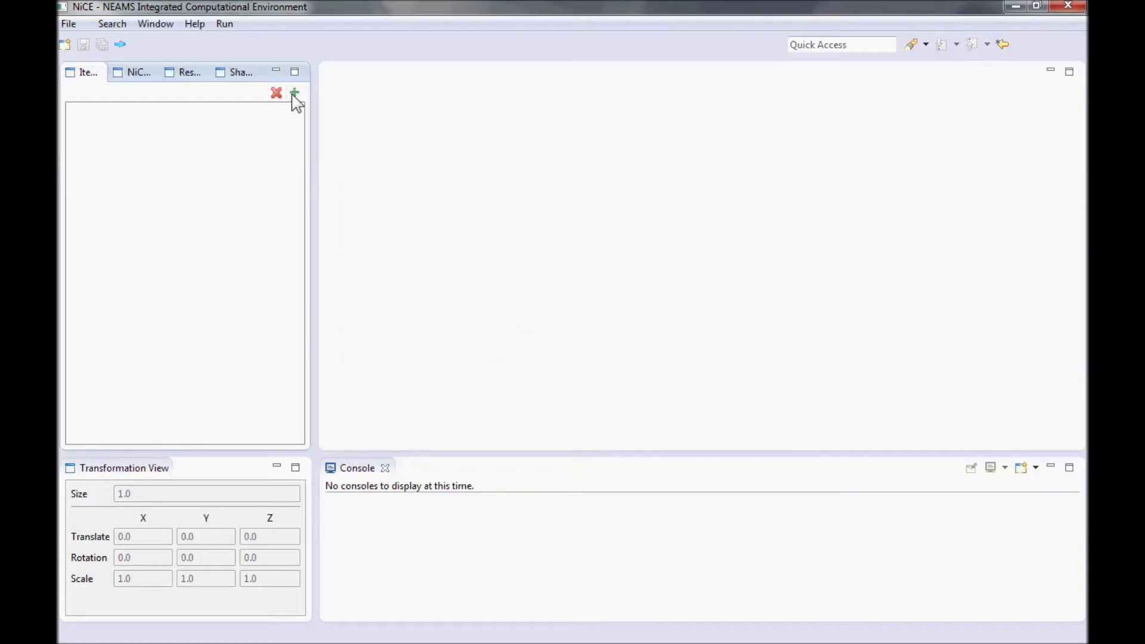
click(68, 46)
key(Escape)
click(68, 24)
click(102, 45)
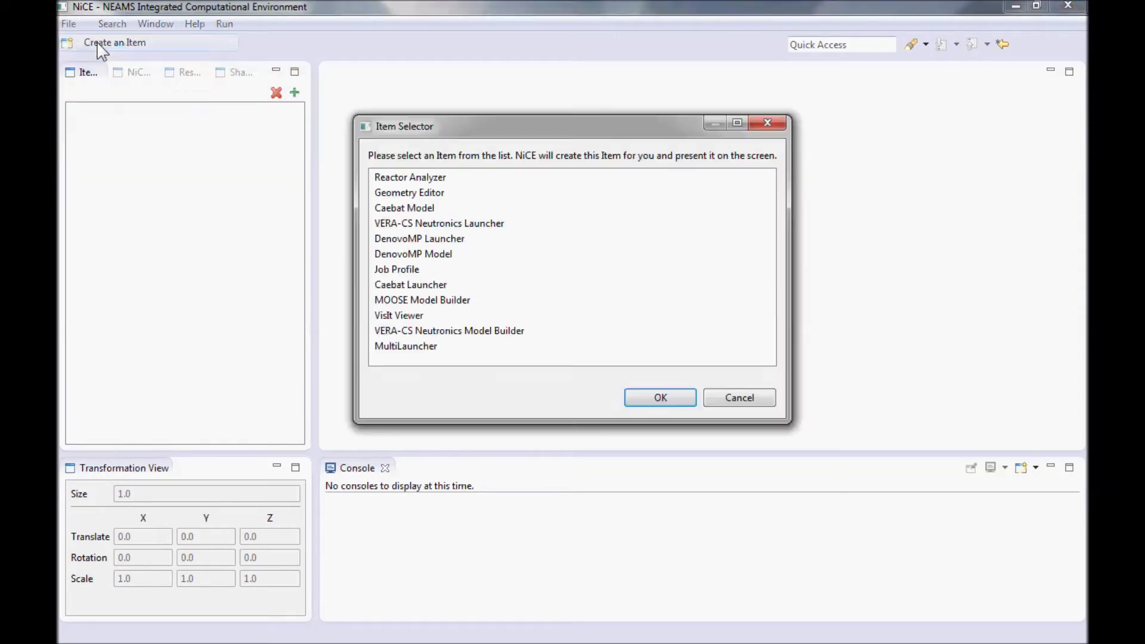
click(476, 187)
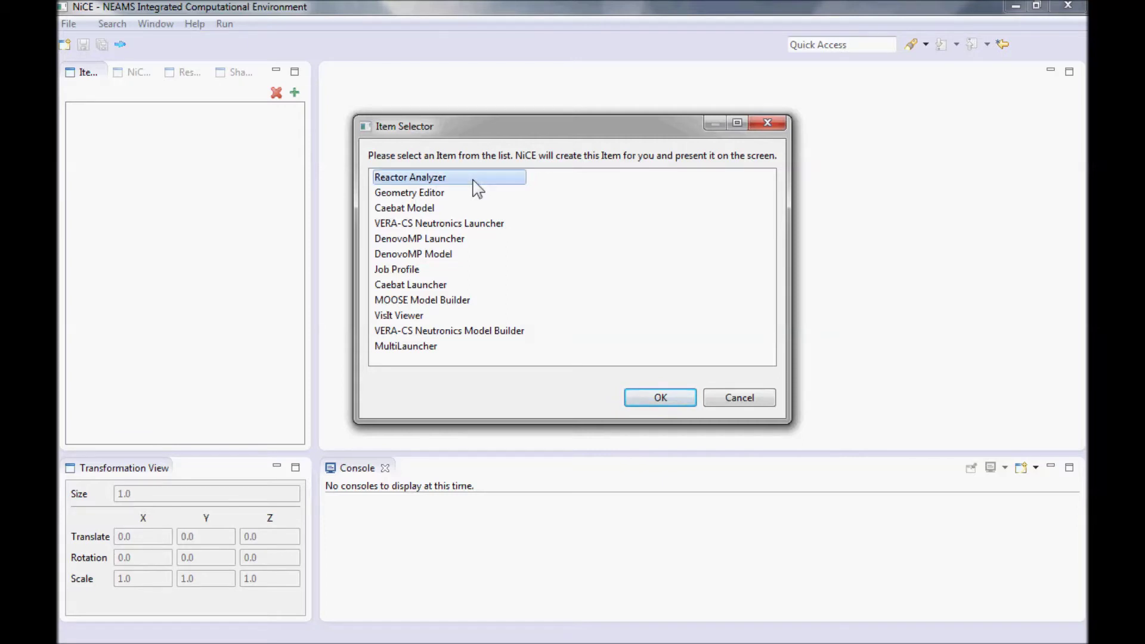
click(653, 400)
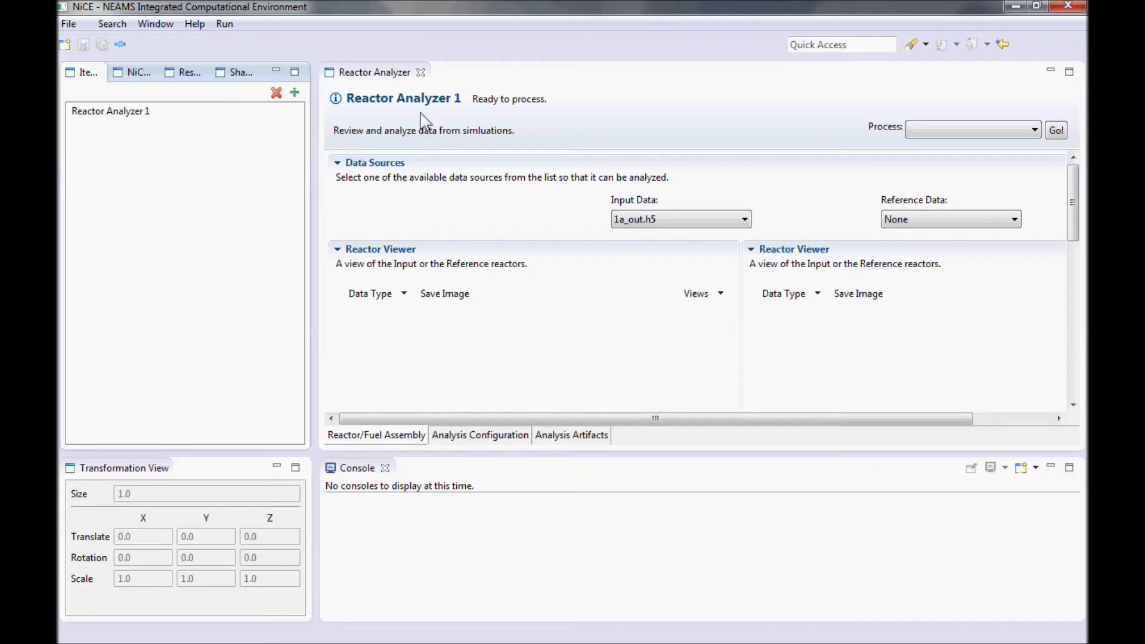
double_click(372, 72)
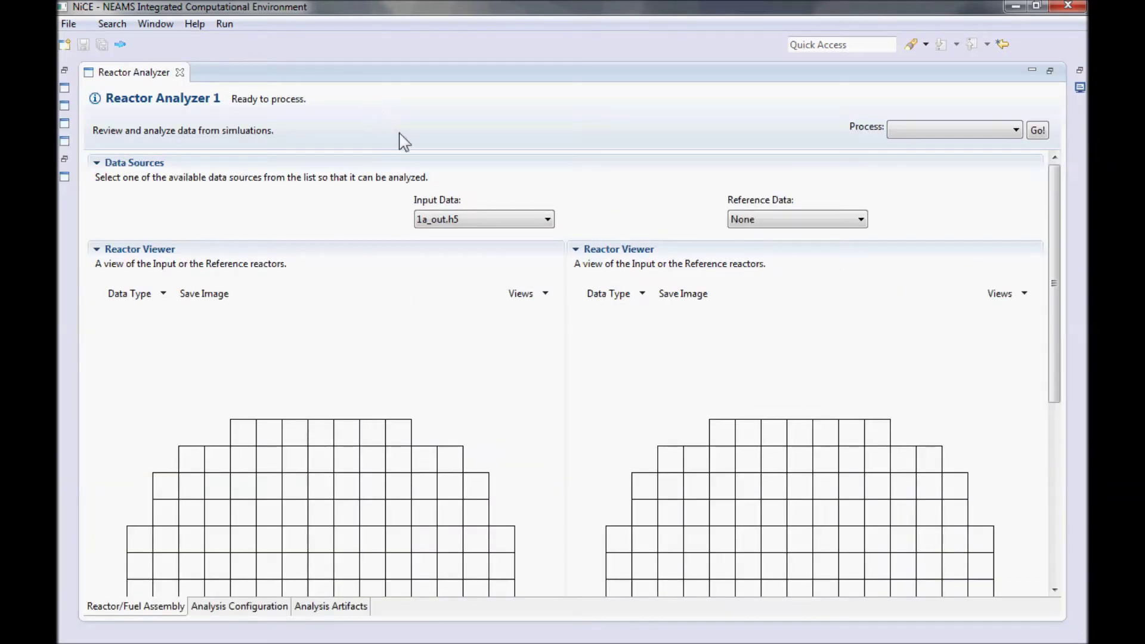
- Set Input Data to input.h5 and Reference Data to reference.h5, then save with Ctrl+S
click(546, 224)
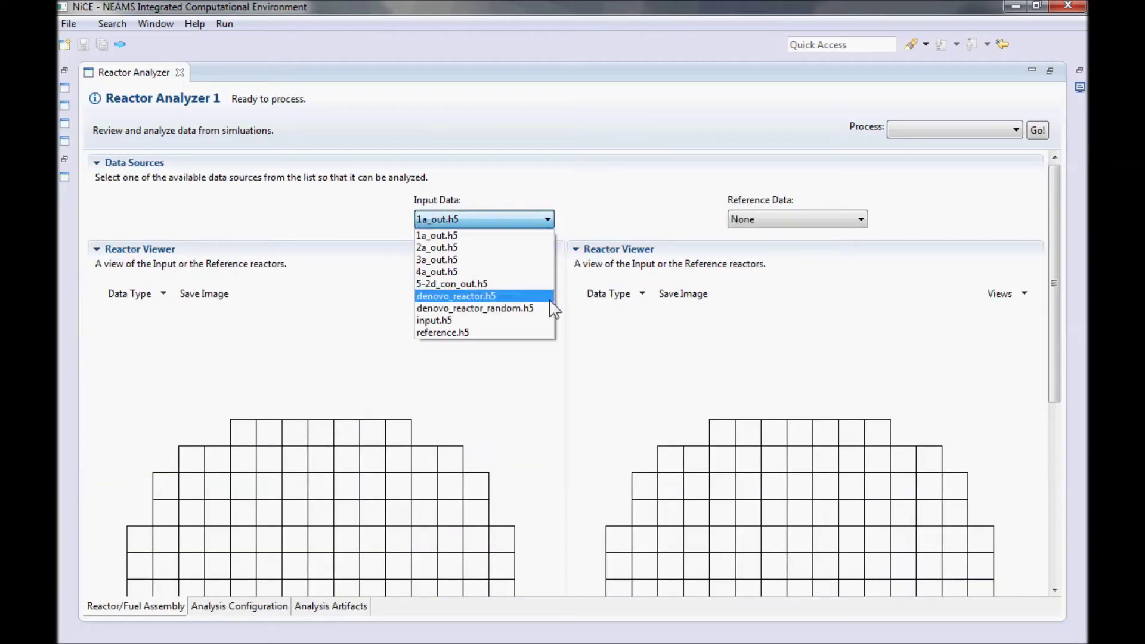
click(547, 321)
click(782, 218)
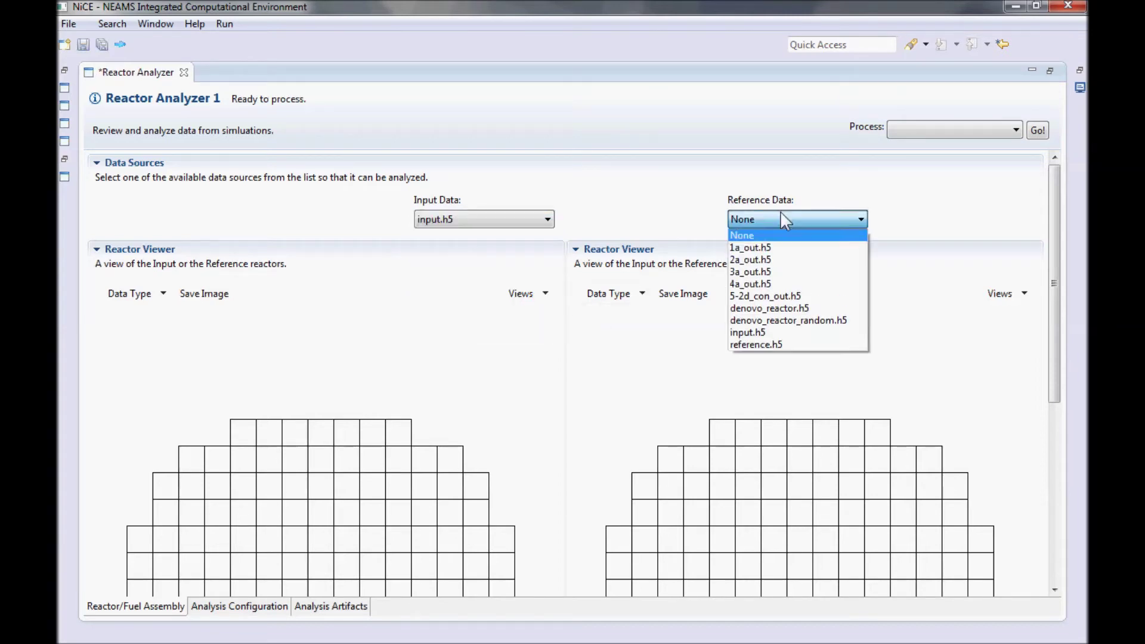
click(795, 345)
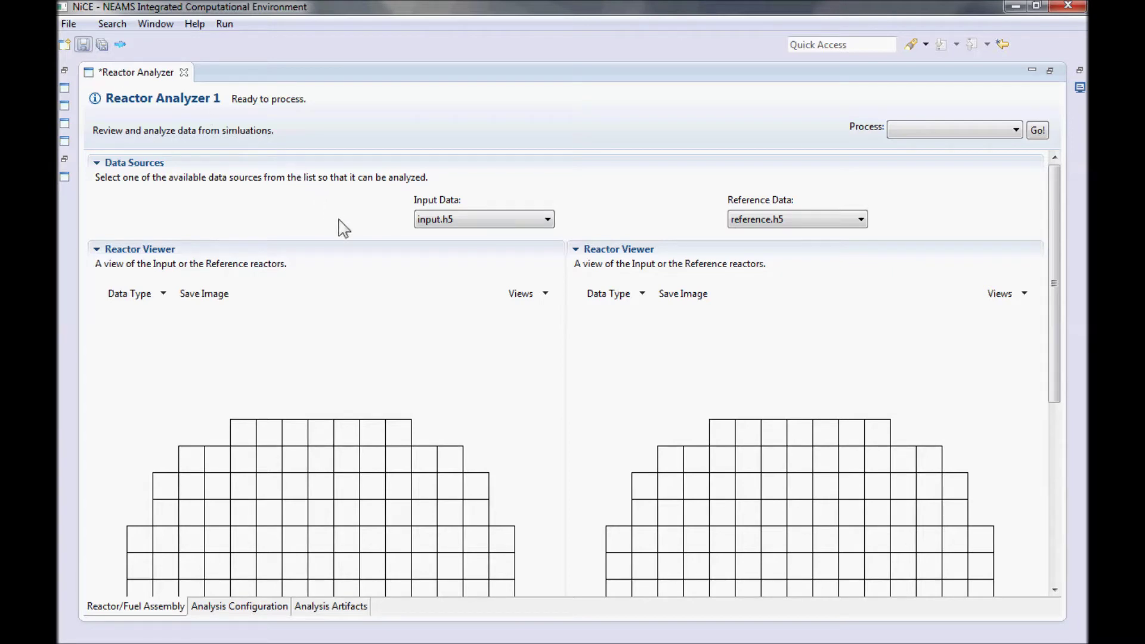
key(ctrl+s)
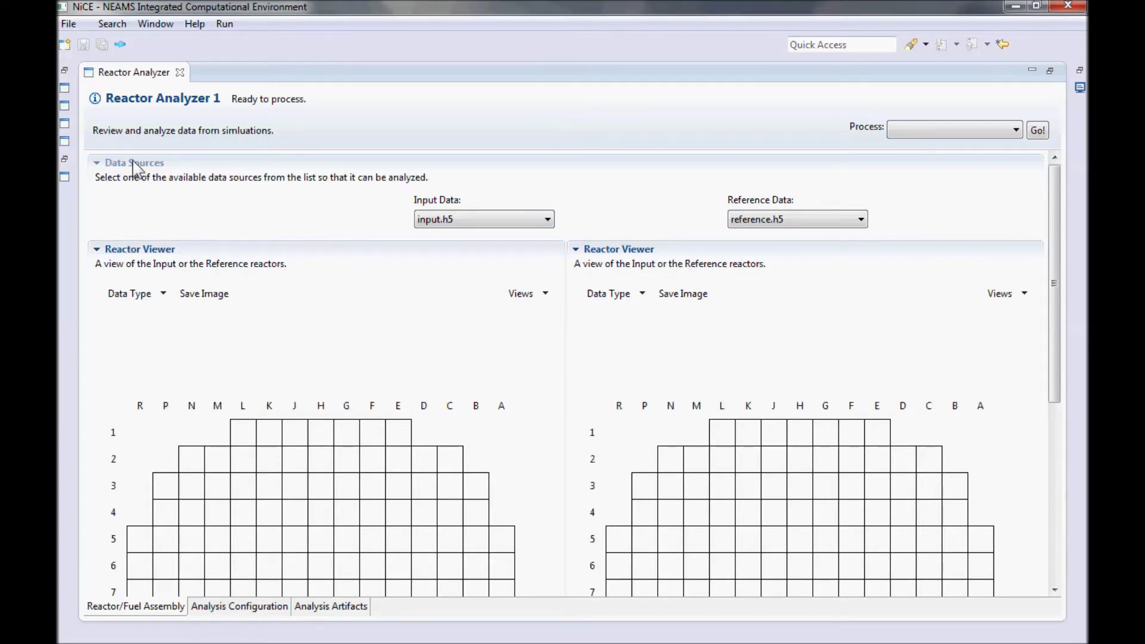
click(133, 164)
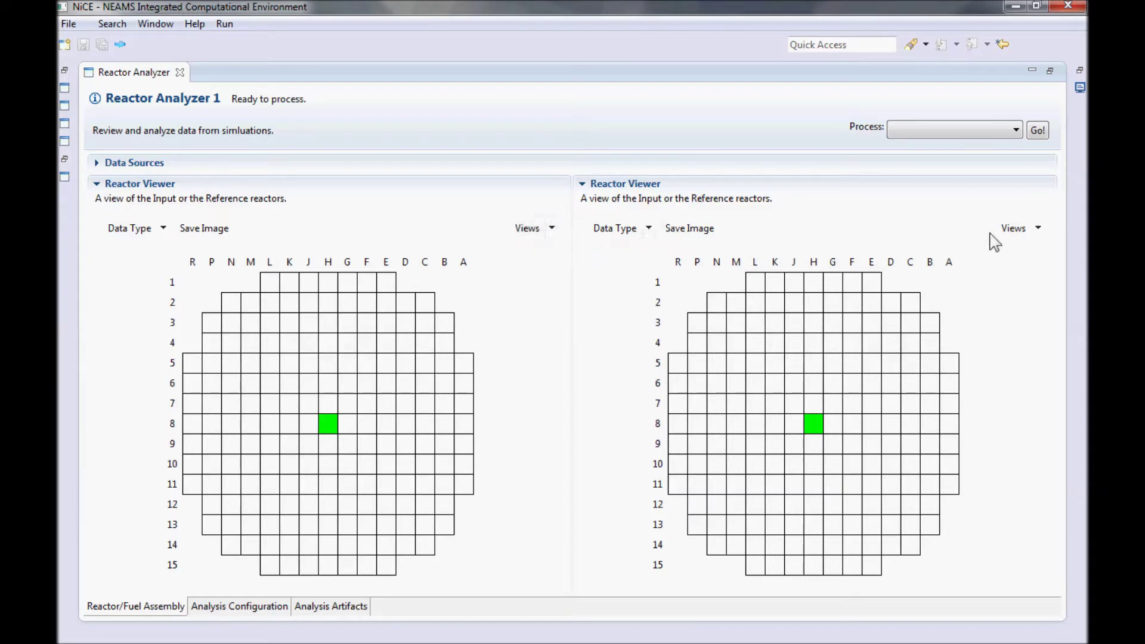
- Show the Reference Reactor in the right viewer and select its single assembly
click(1038, 228)
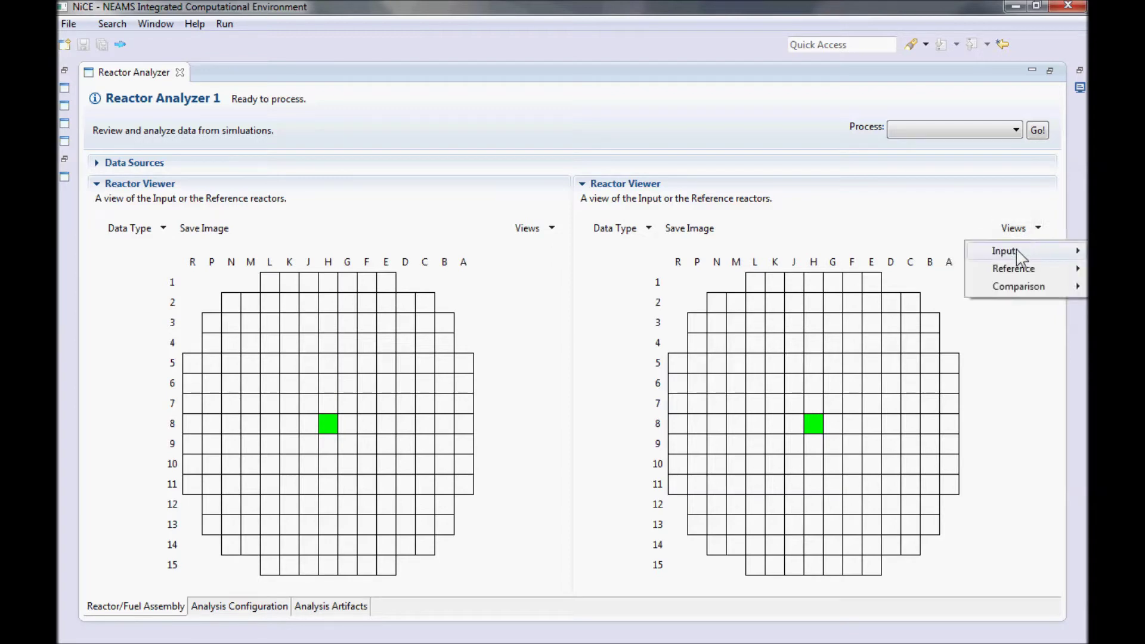
mouse_move(1016, 249)
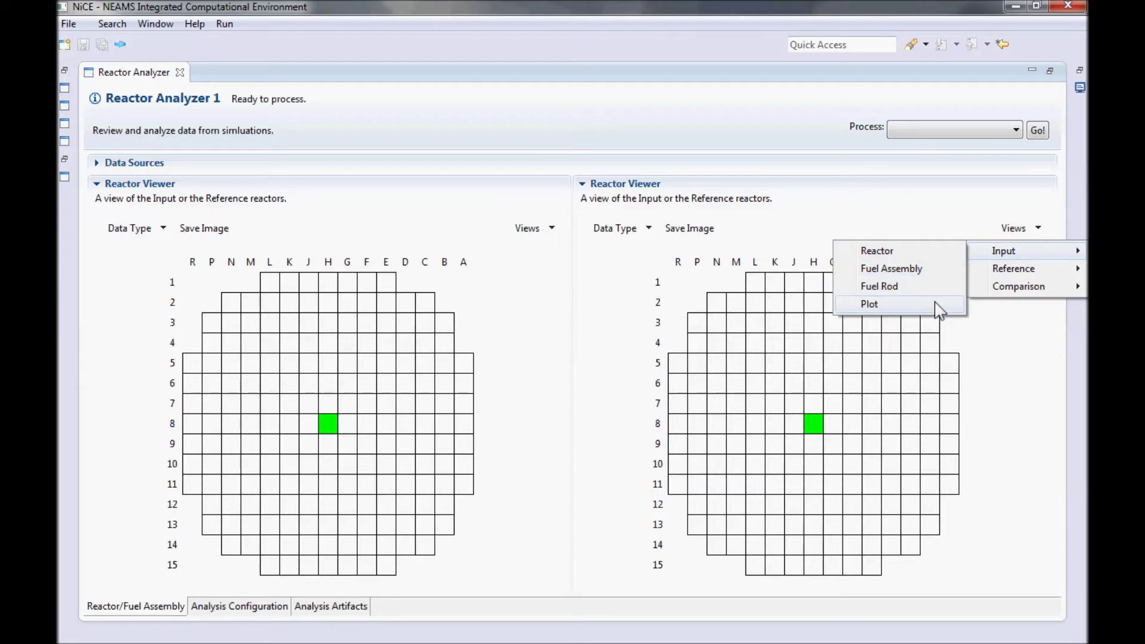
click(865, 227)
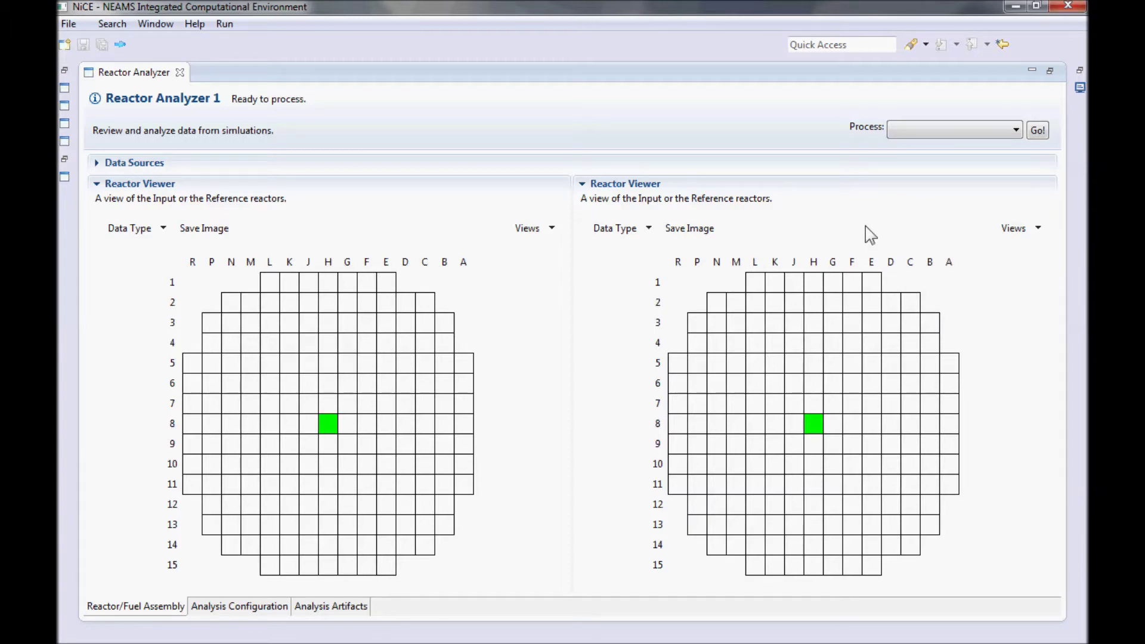
click(1037, 227)
mouse_move(1035, 270)
click(919, 268)
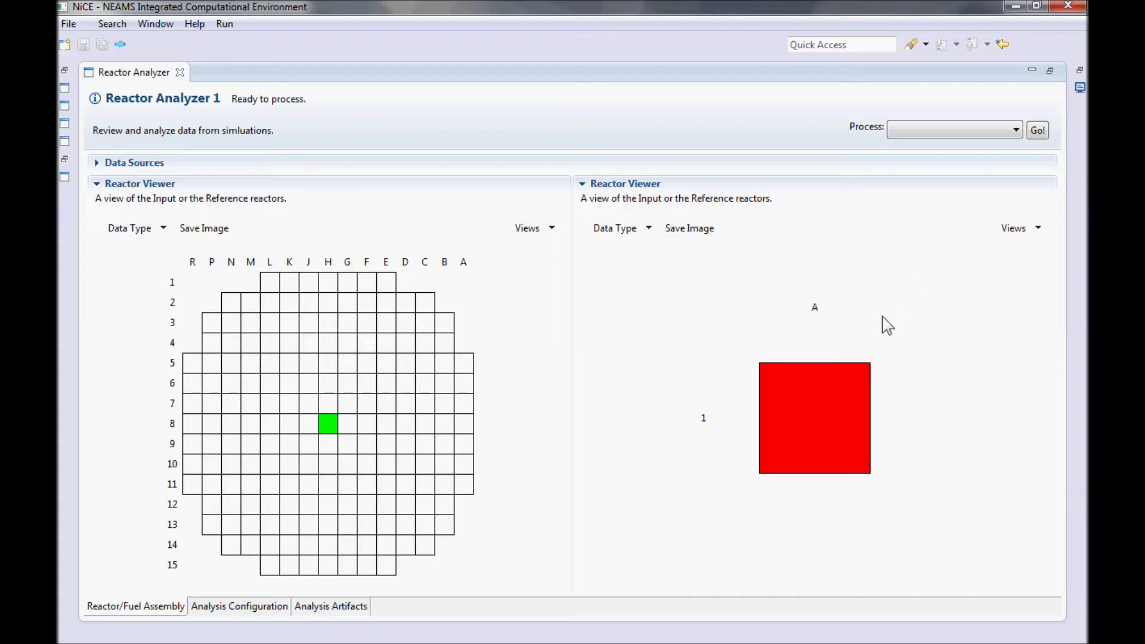
click(817, 419)
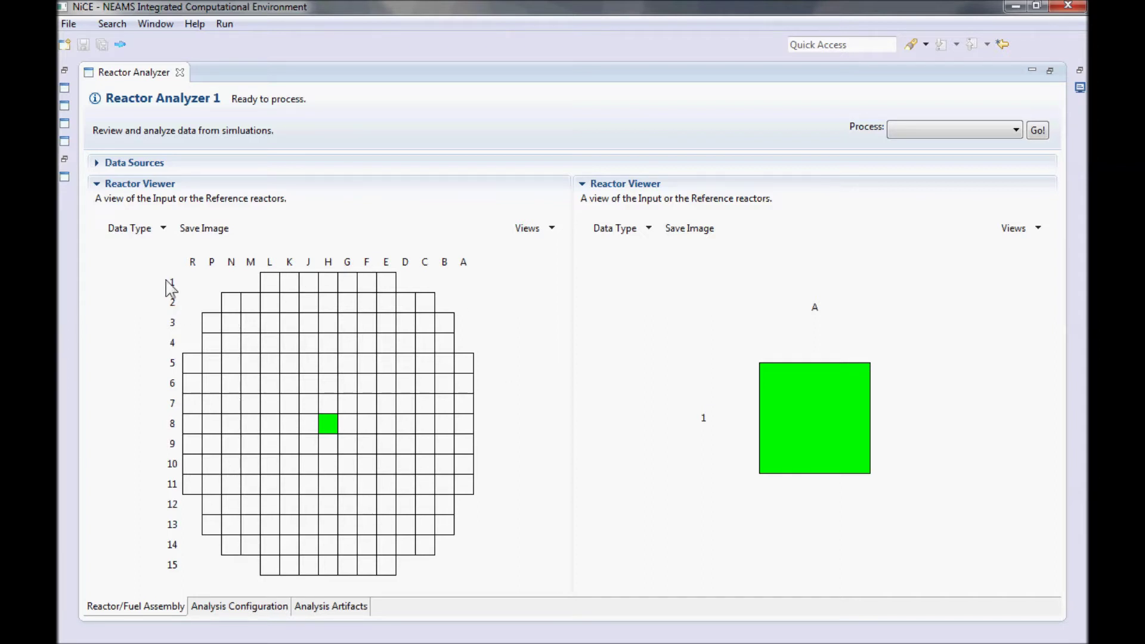
- Try other data types such as IncoreInstrument on the input core, then return it to Fuel
click(163, 228)
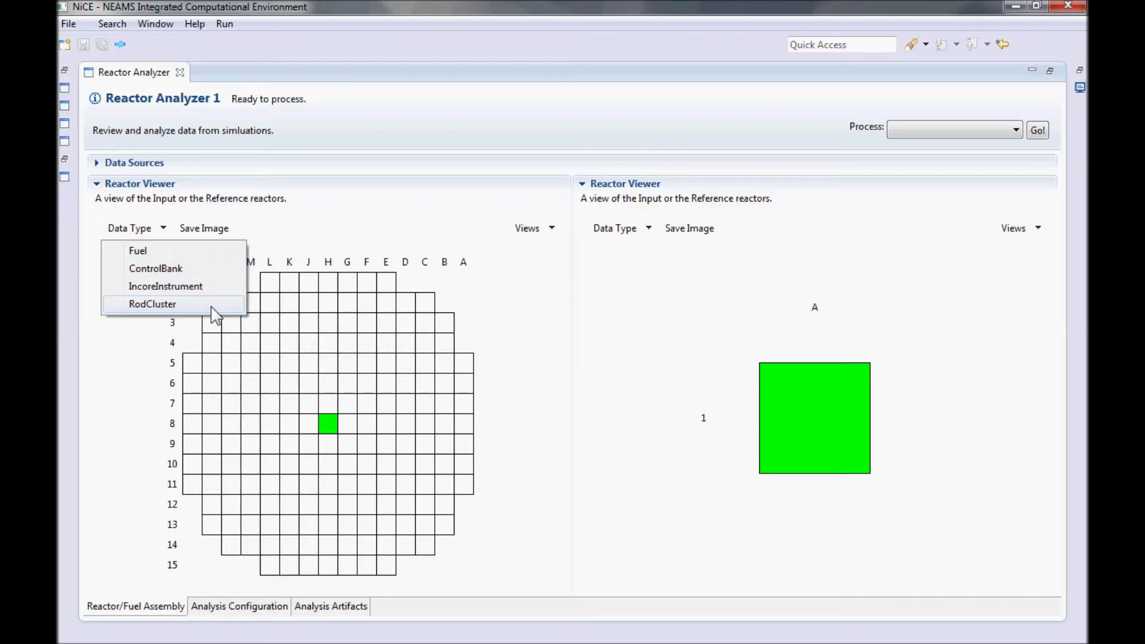
click(209, 285)
click(163, 232)
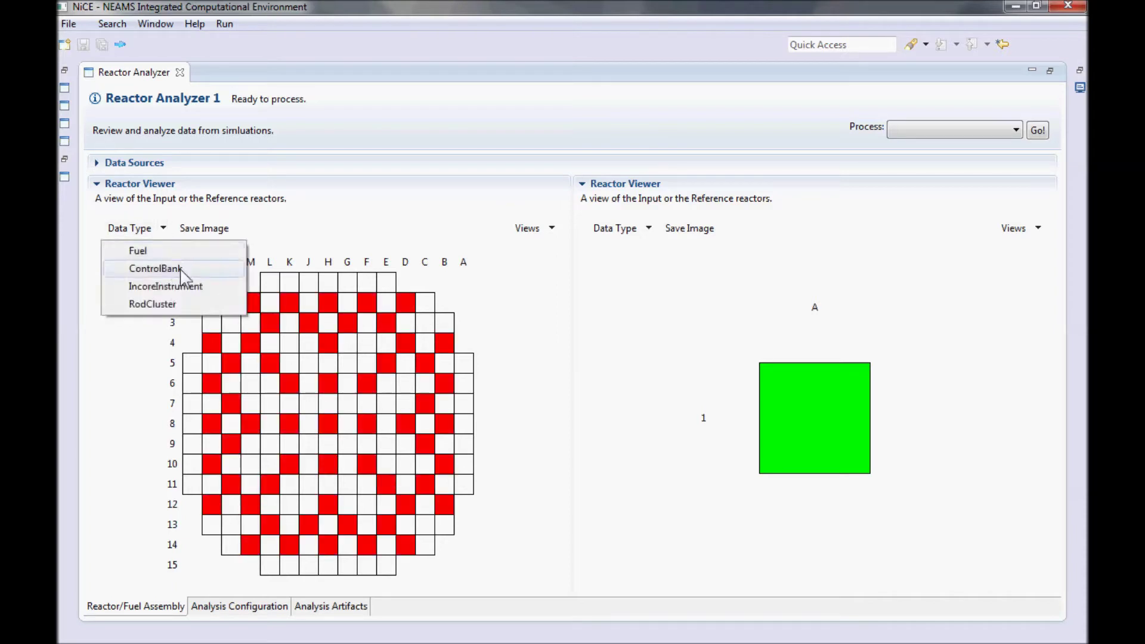
click(186, 286)
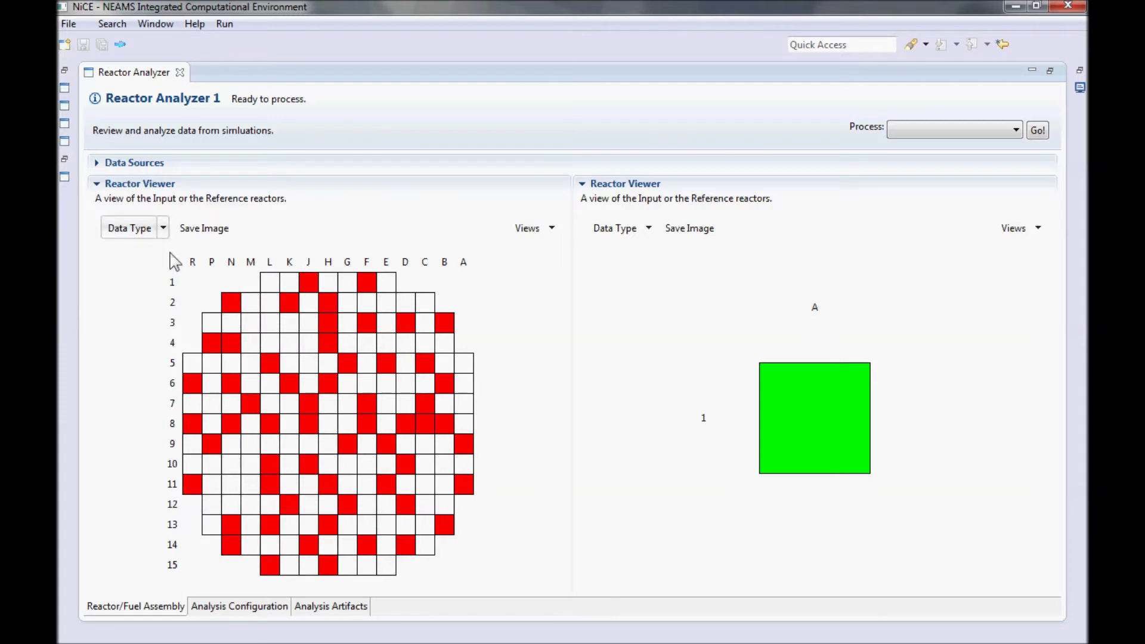
click(307, 404)
click(163, 231)
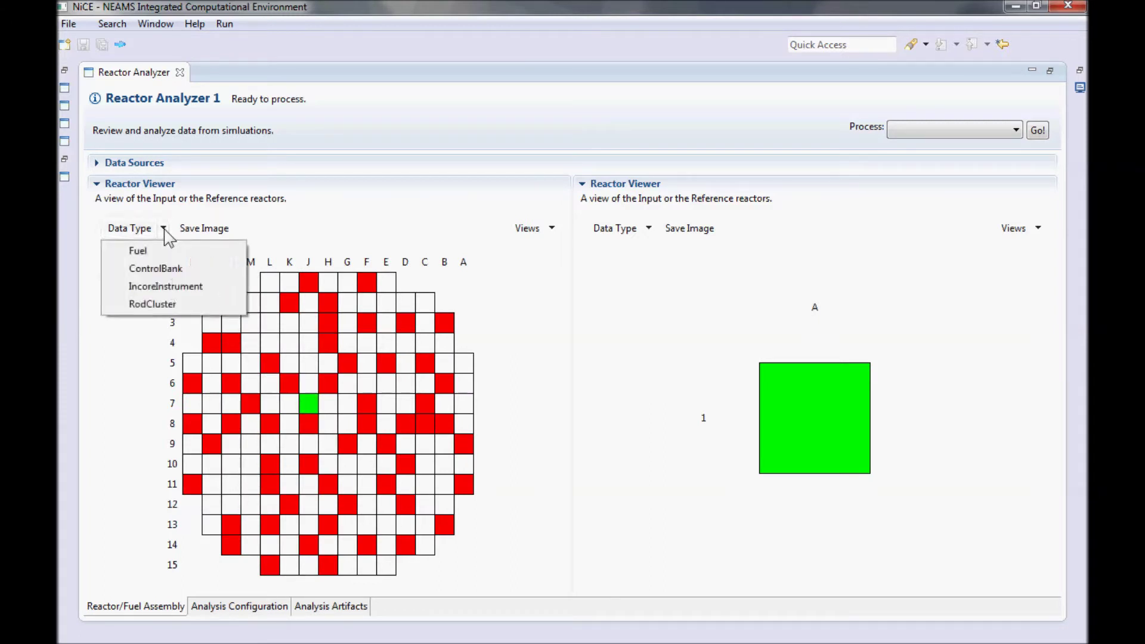
click(160, 249)
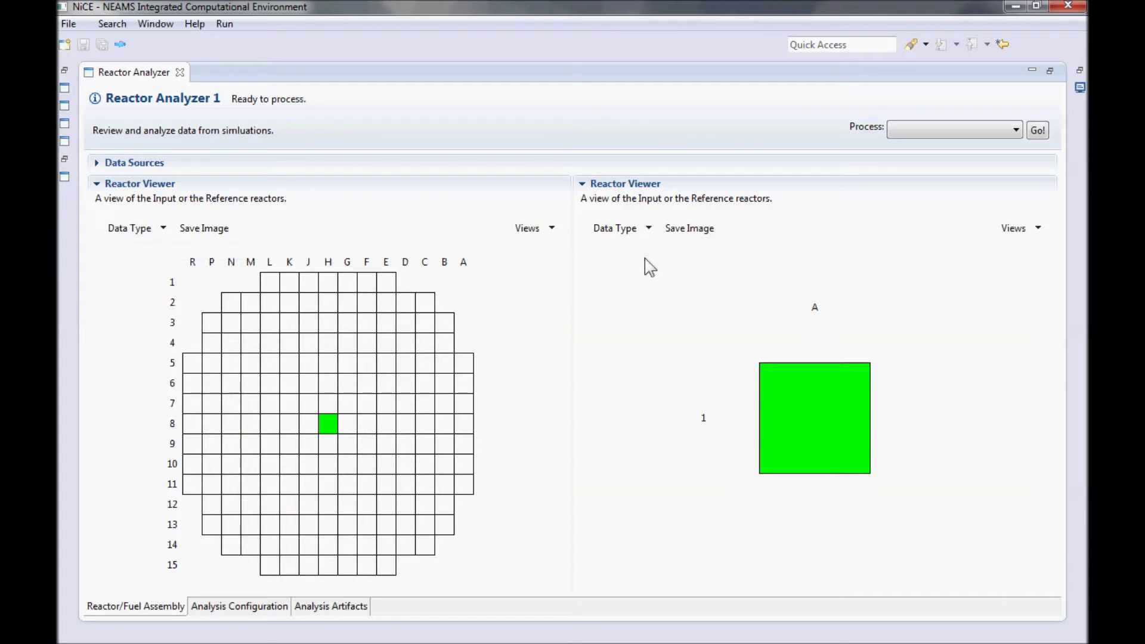
click(1014, 228)
- Show the reference Fuel Assembly on the right and the input Fuel Assembly on the left
mouse_move(1041, 274)
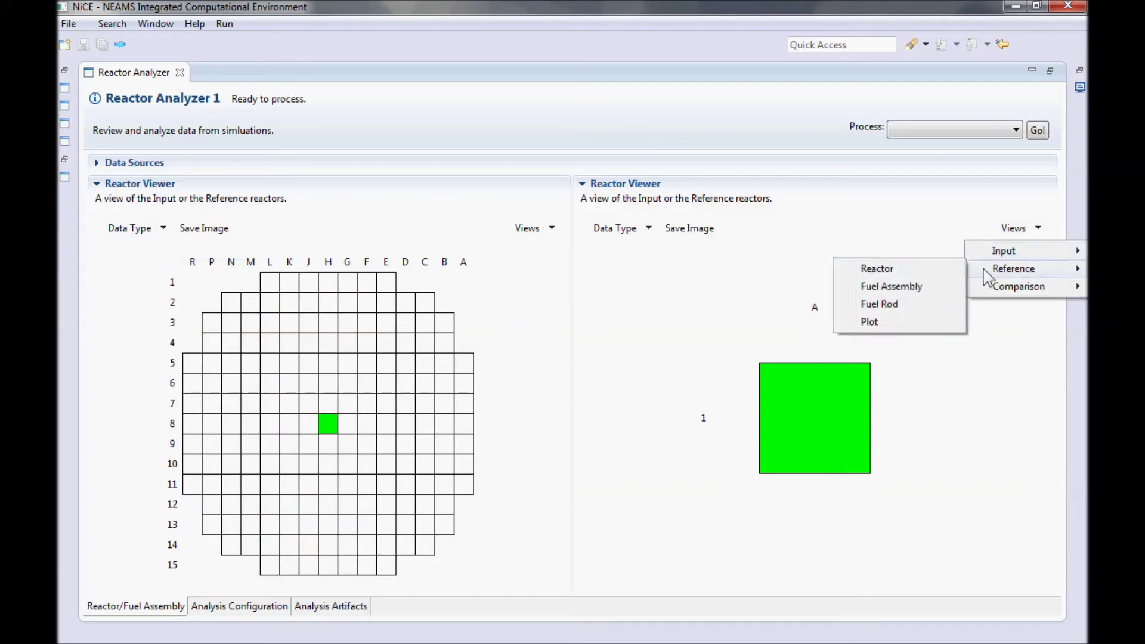
click(891, 269)
click(550, 229)
mouse_move(573, 250)
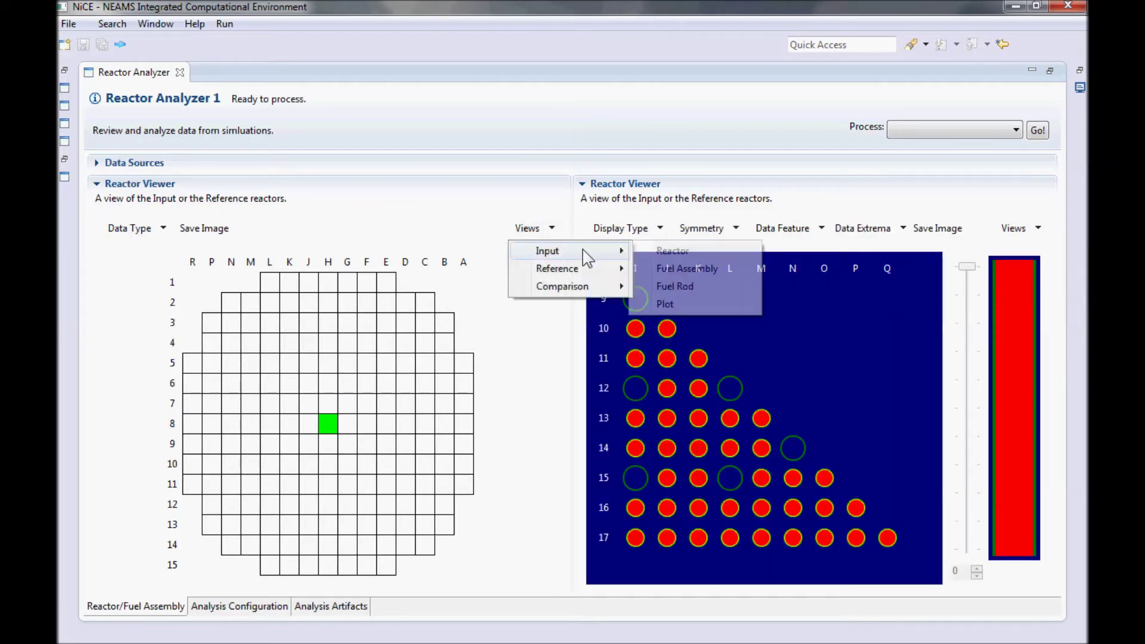
click(678, 270)
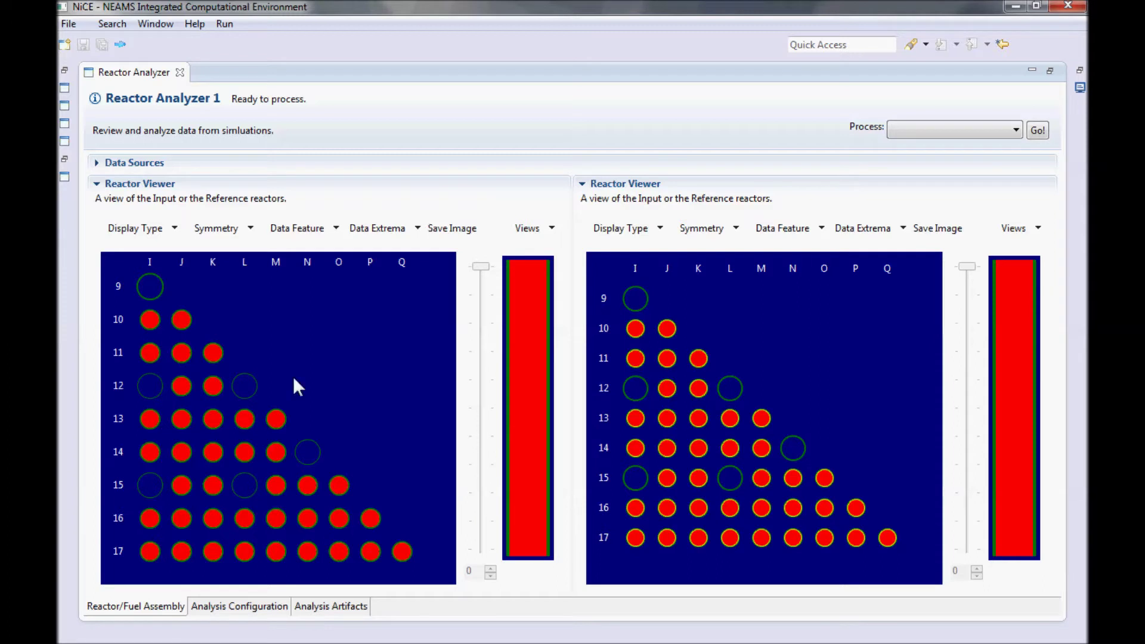
click(174, 229)
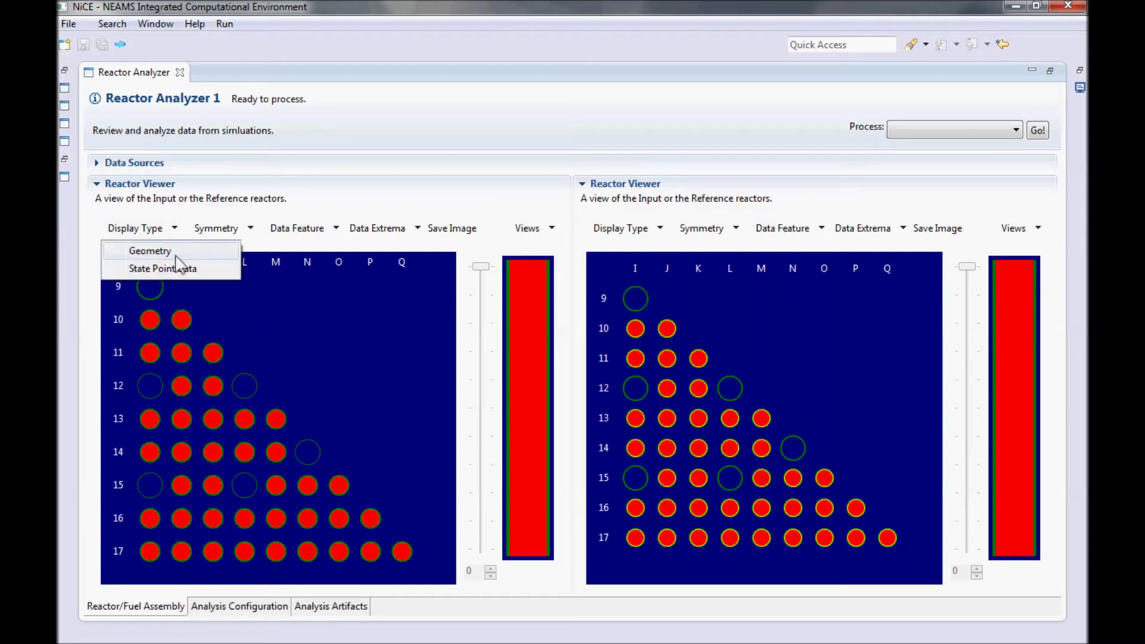
- Show State Point Data with the Pin Power data feature in the left viewer
click(220, 269)
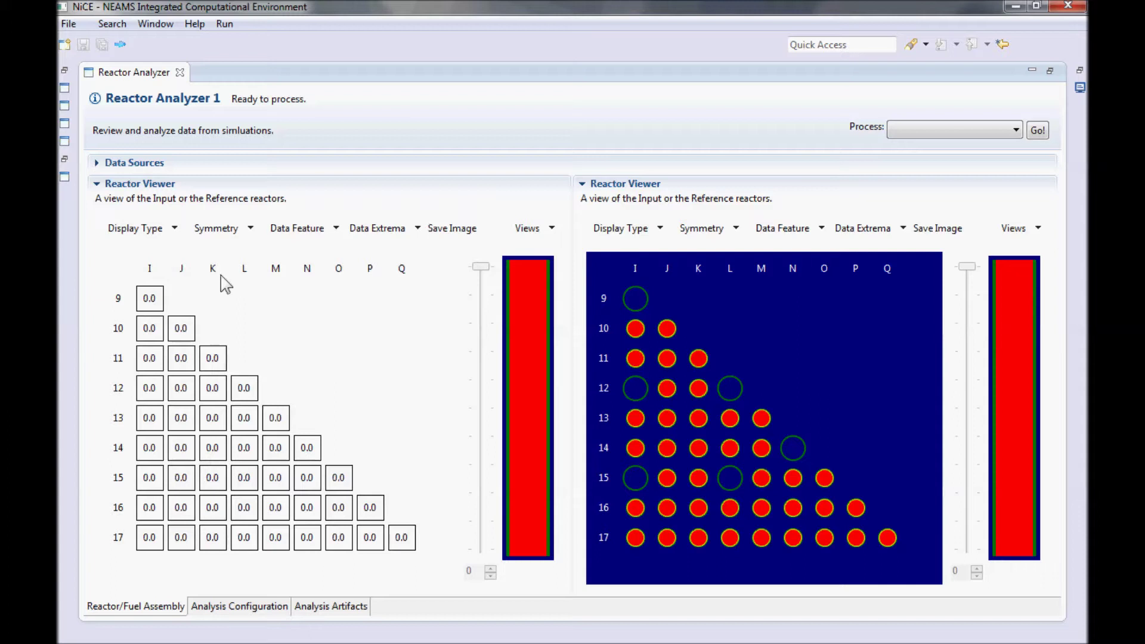
click(336, 229)
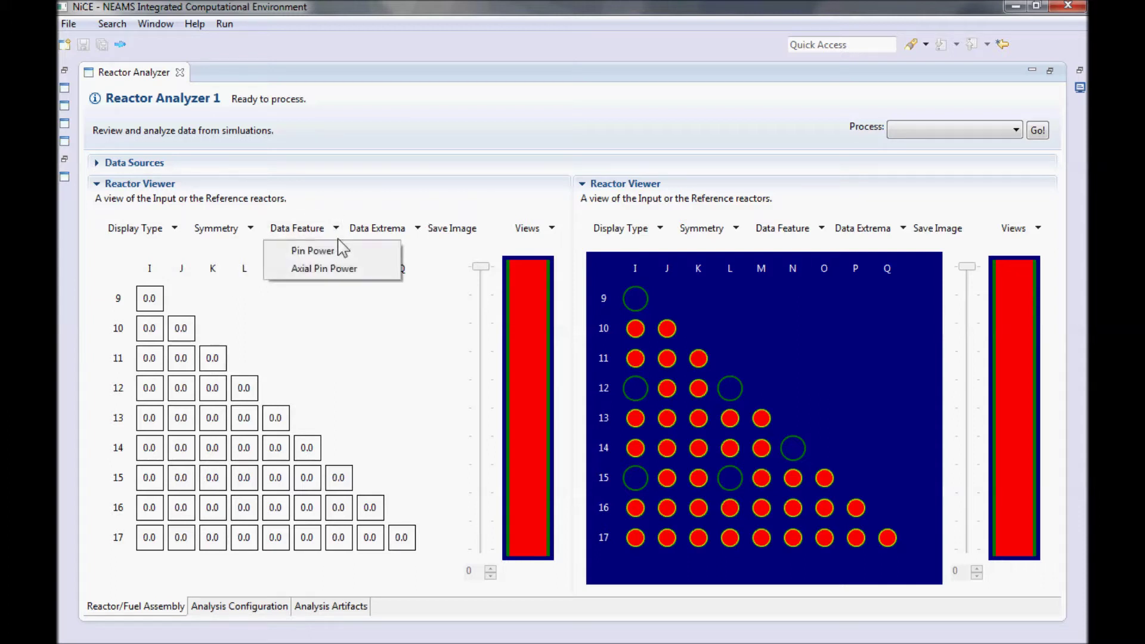
click(339, 250)
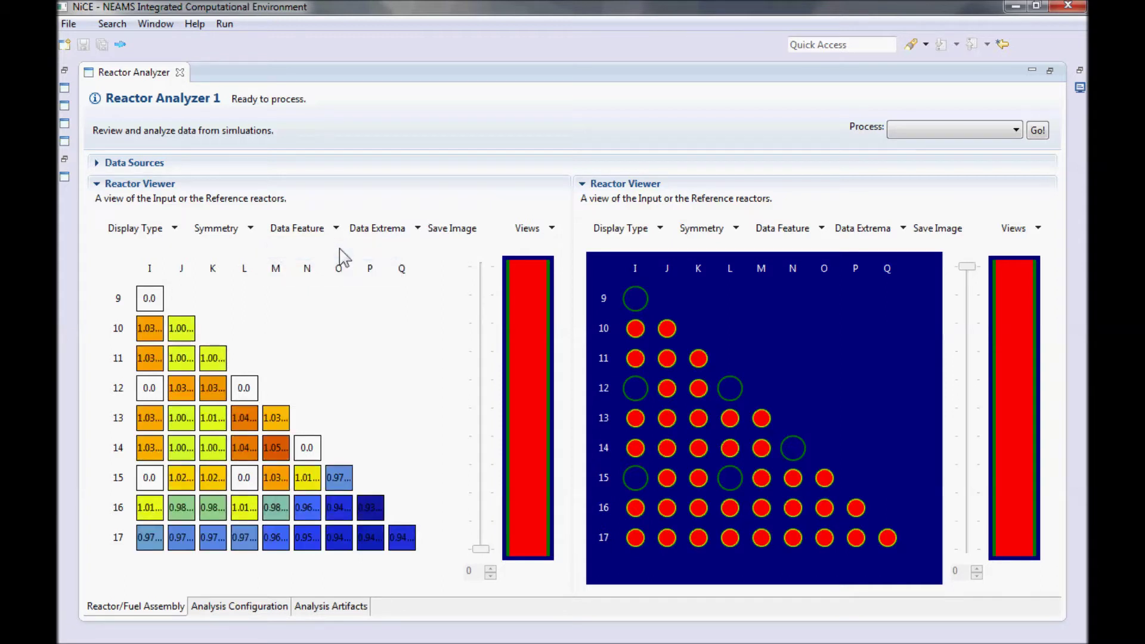
- Try Full symmetry, return the left grid to Quadrant, and switch it to Axial Pin Power
click(252, 229)
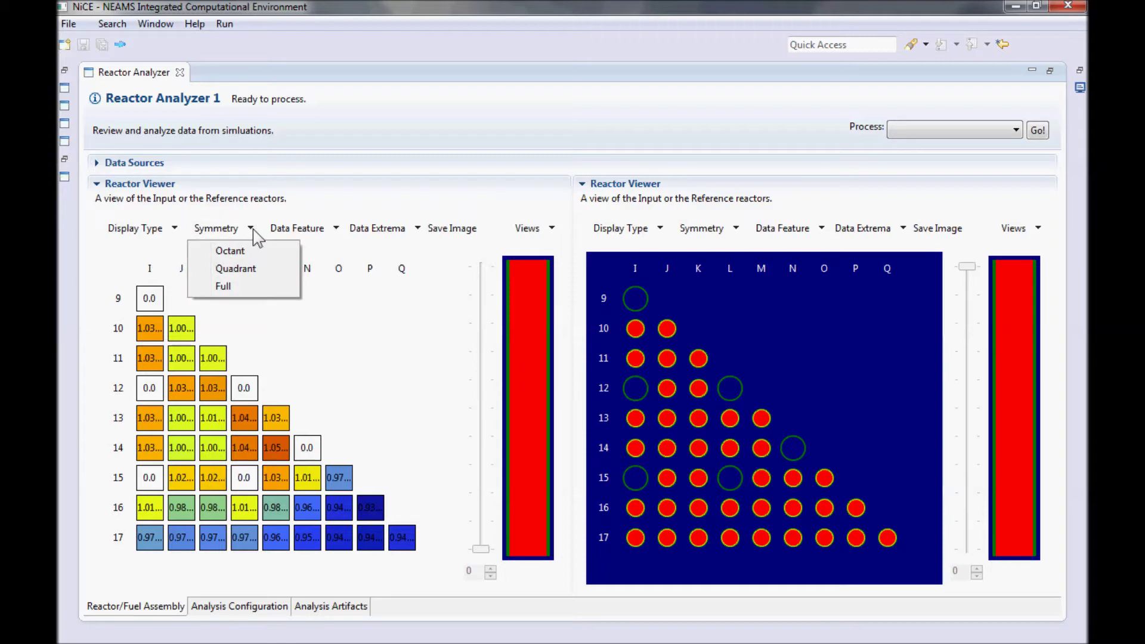
click(250, 287)
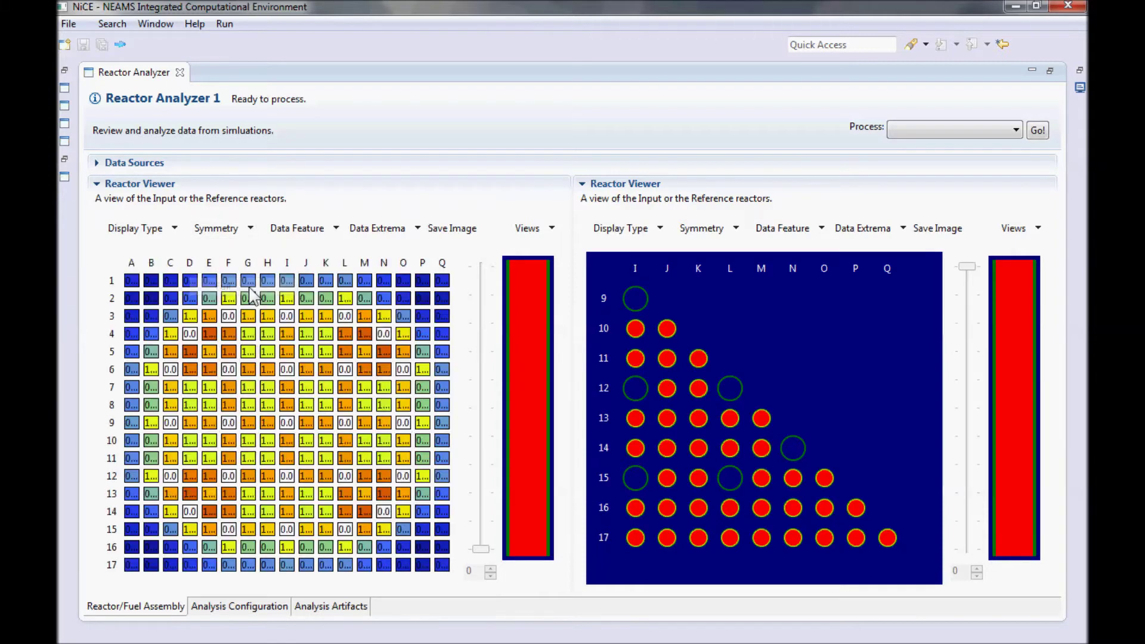
click(250, 229)
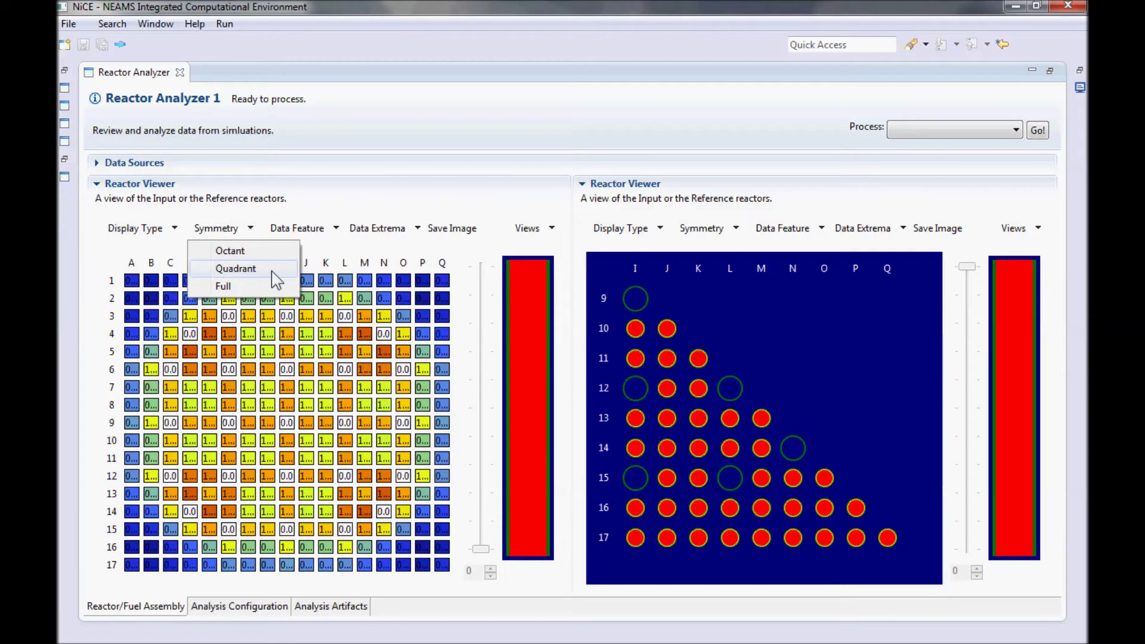
click(273, 269)
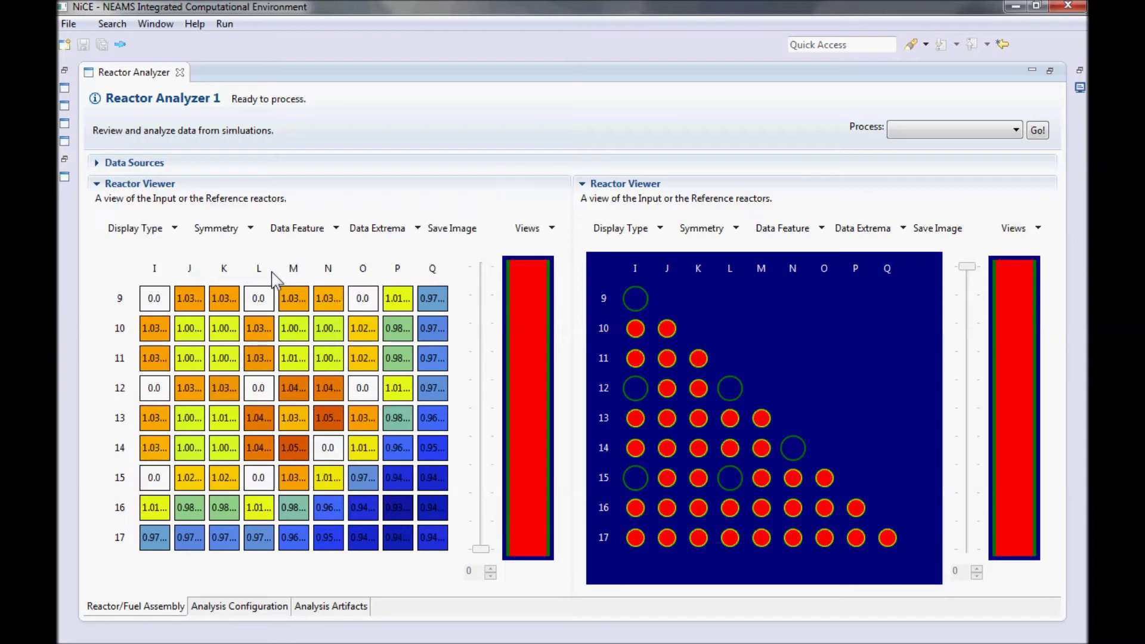
click(334, 229)
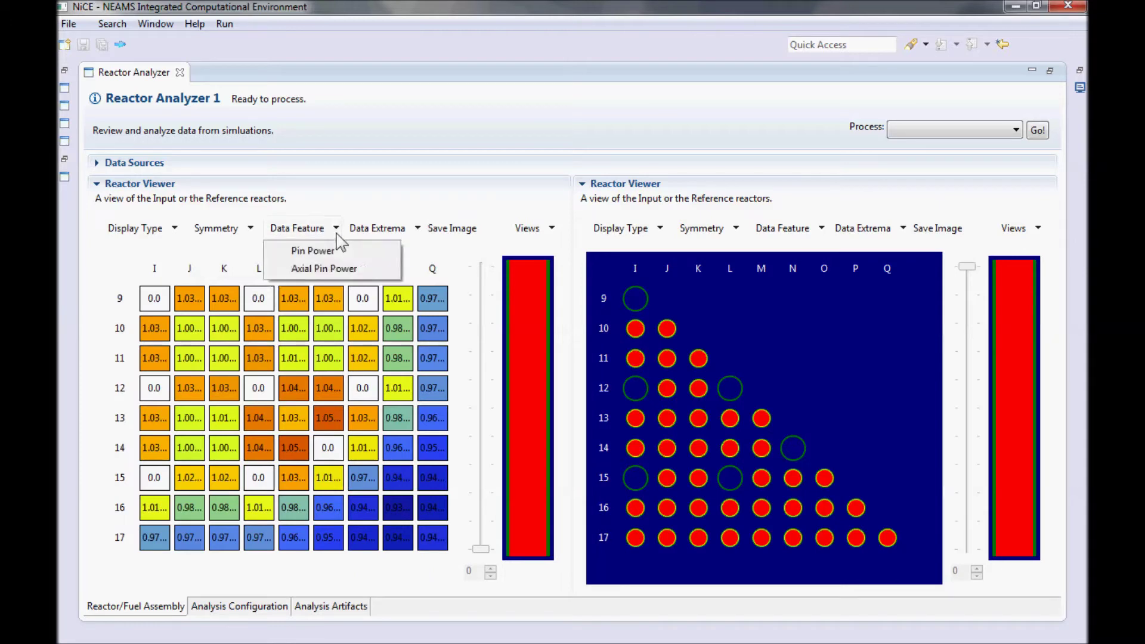
click(379, 269)
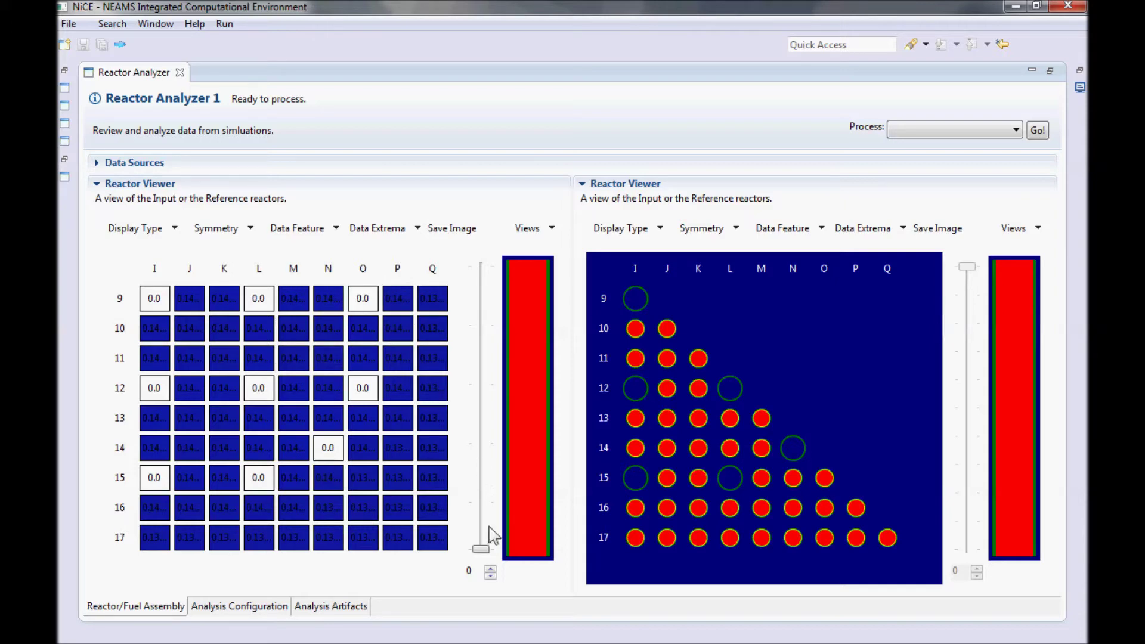
- Move the left grid to axial level 21 and colour it by Local Max/Min extrema
drag(488, 550, 487, 376)
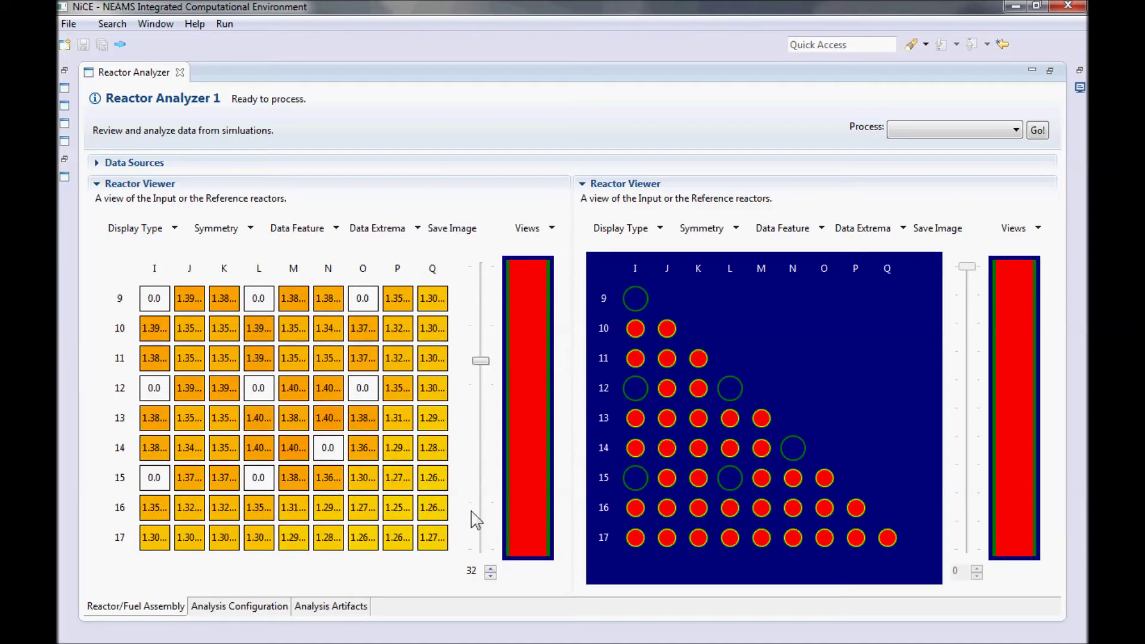
drag(479, 571, 460, 573)
text(2)
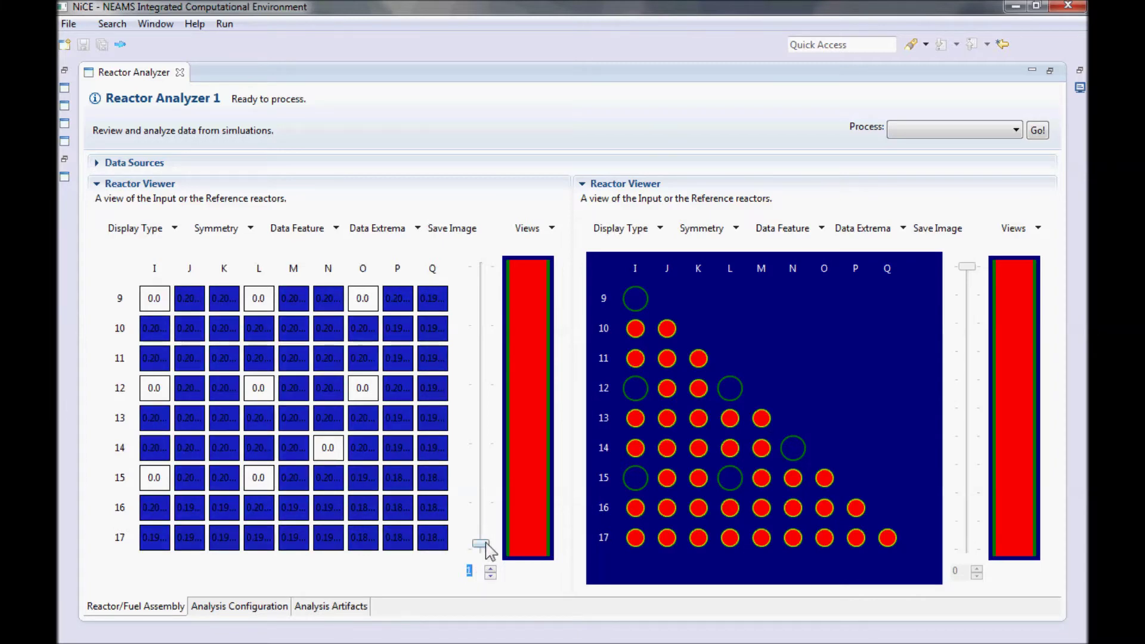
drag(484, 540, 481, 426)
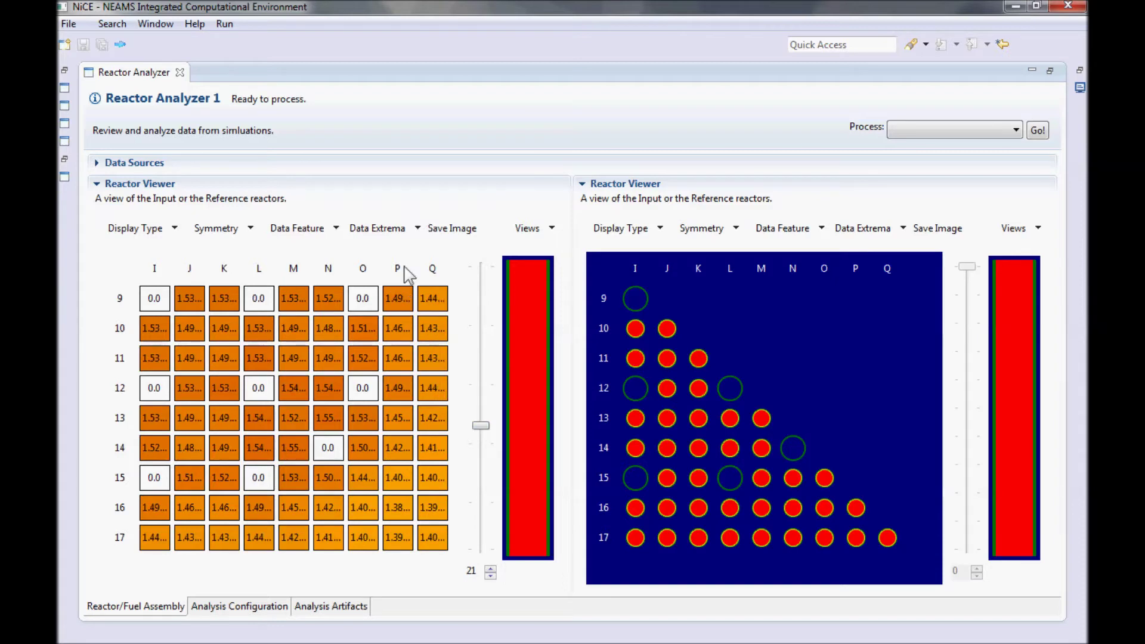
click(418, 228)
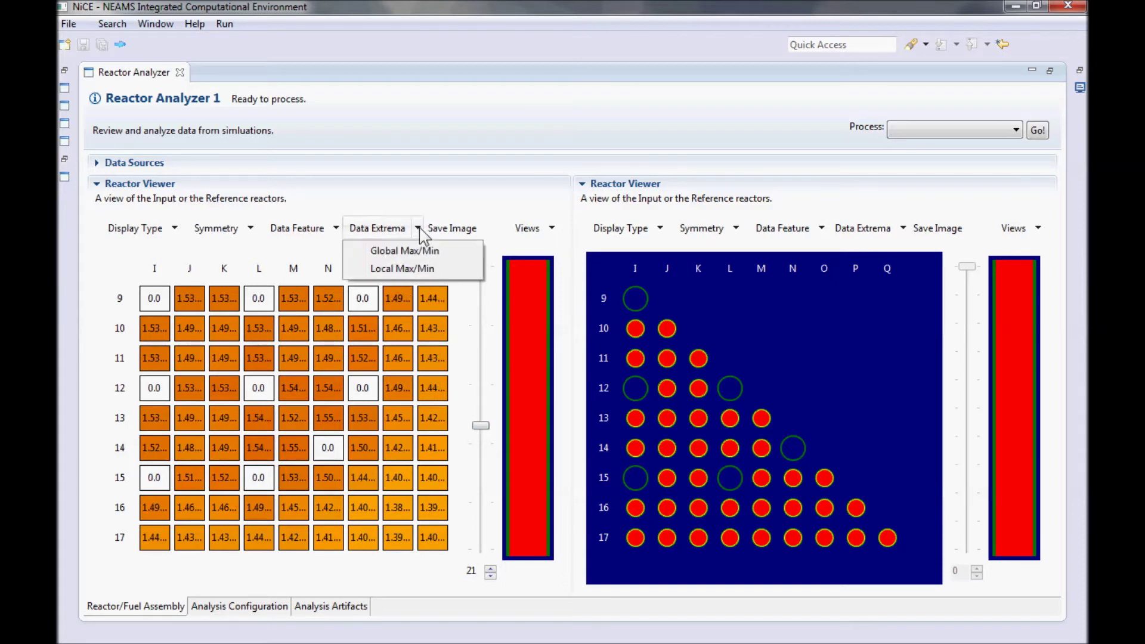
click(423, 272)
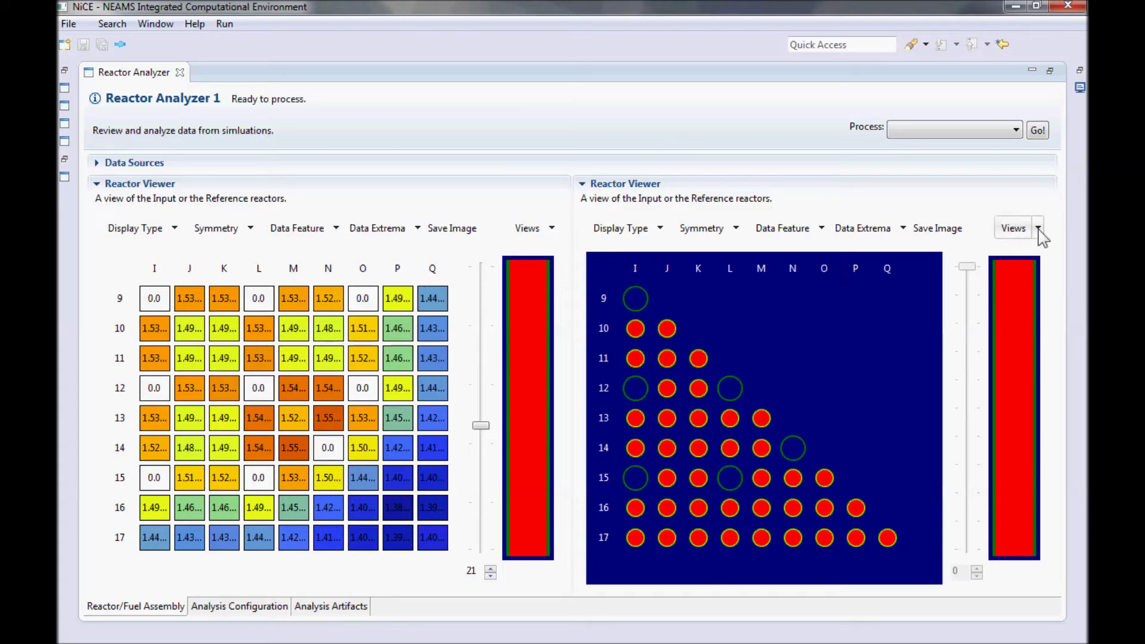
- Show a single input Fuel Rod in the right viewer, starting with rod N13
click(1019, 233)
mouse_move(1032, 254)
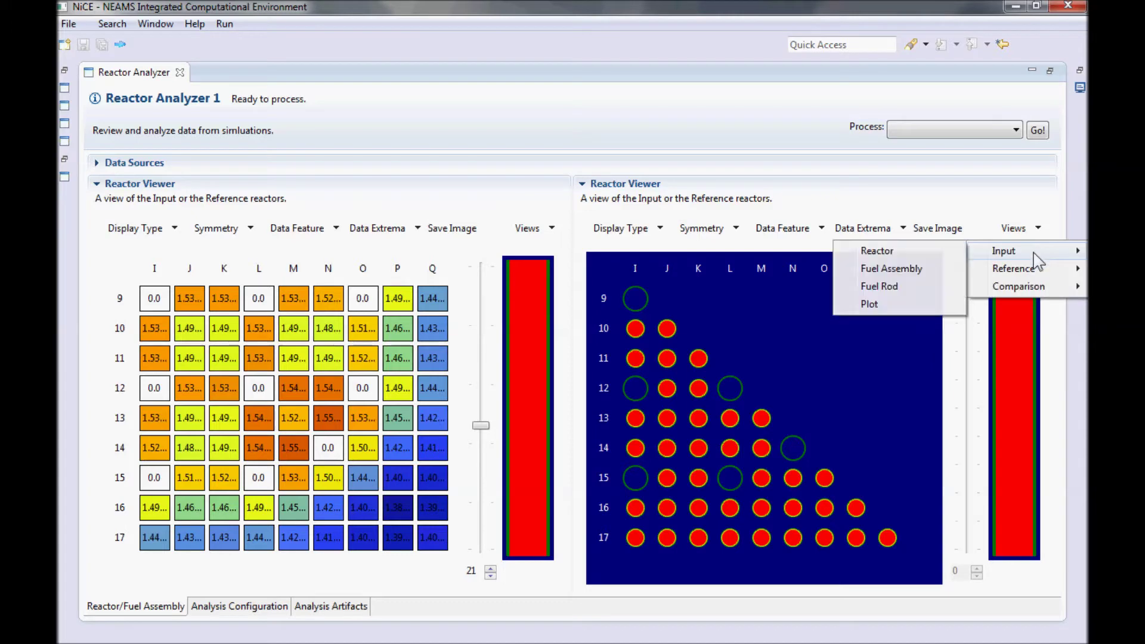
click(899, 288)
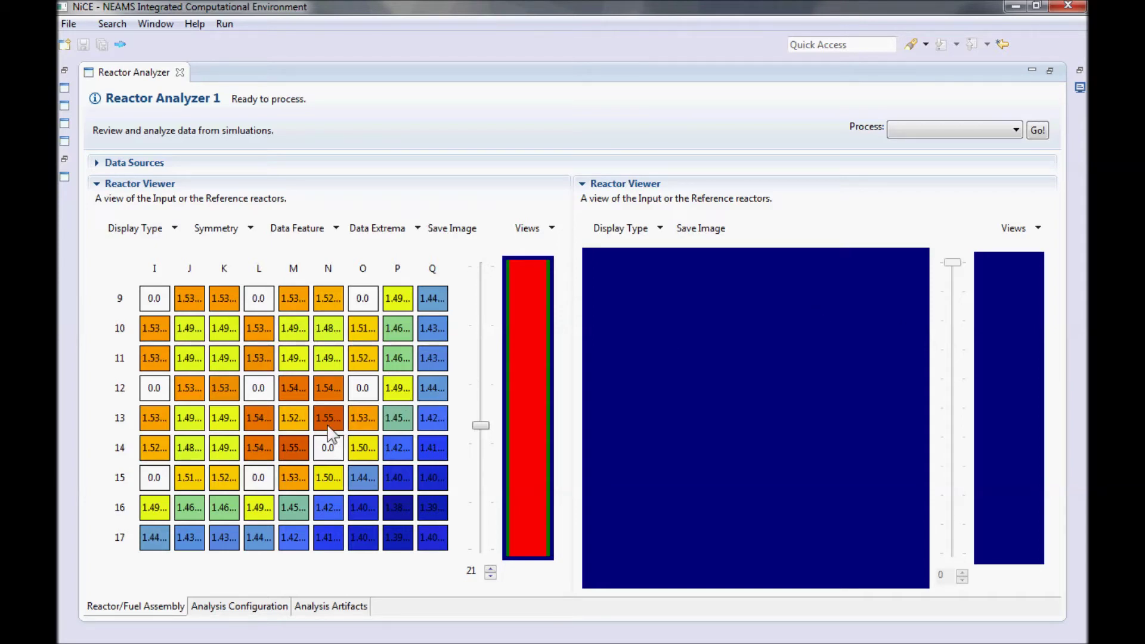
click(328, 425)
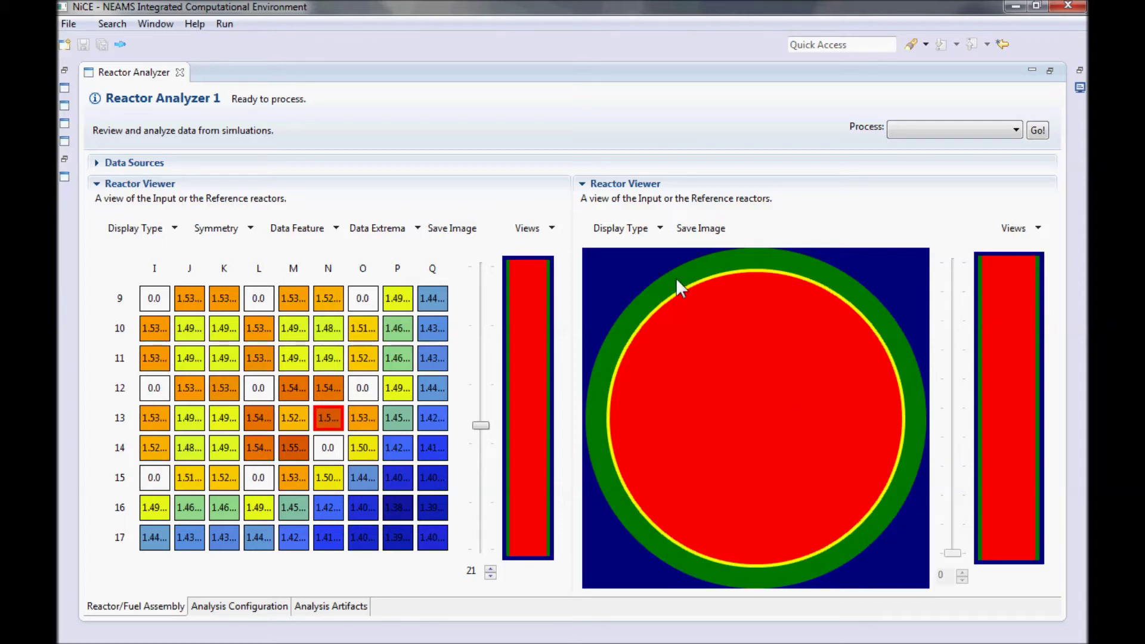
- Display the rod's State Point Data and inspect O13, O14, N14, then M14 (1.05184)
click(660, 229)
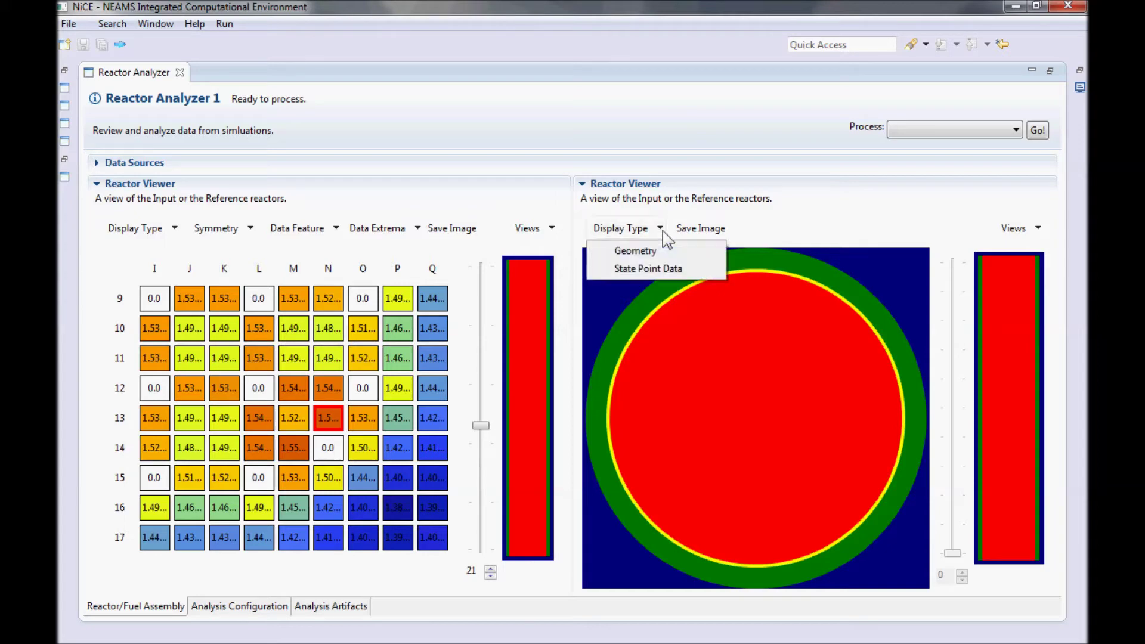
click(710, 270)
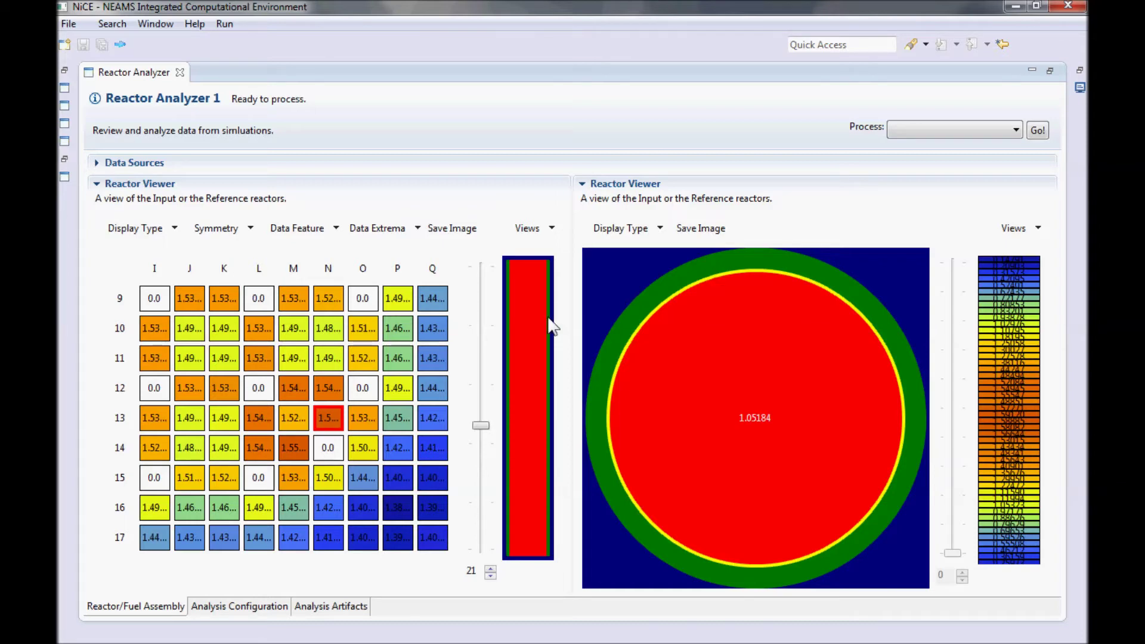
click(362, 418)
click(364, 450)
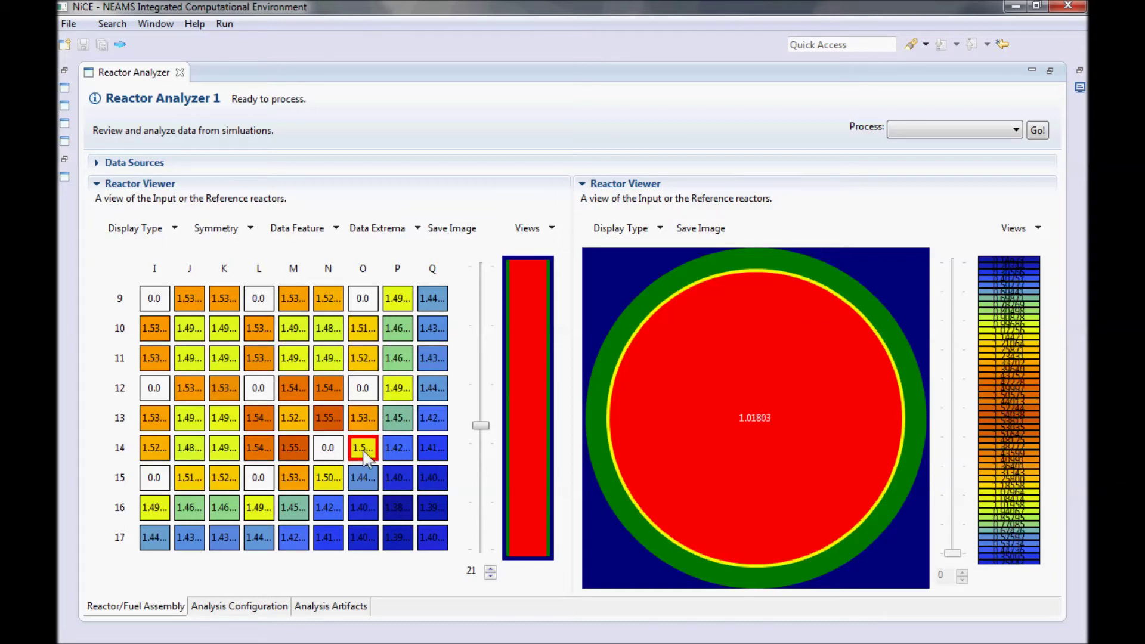
click(341, 458)
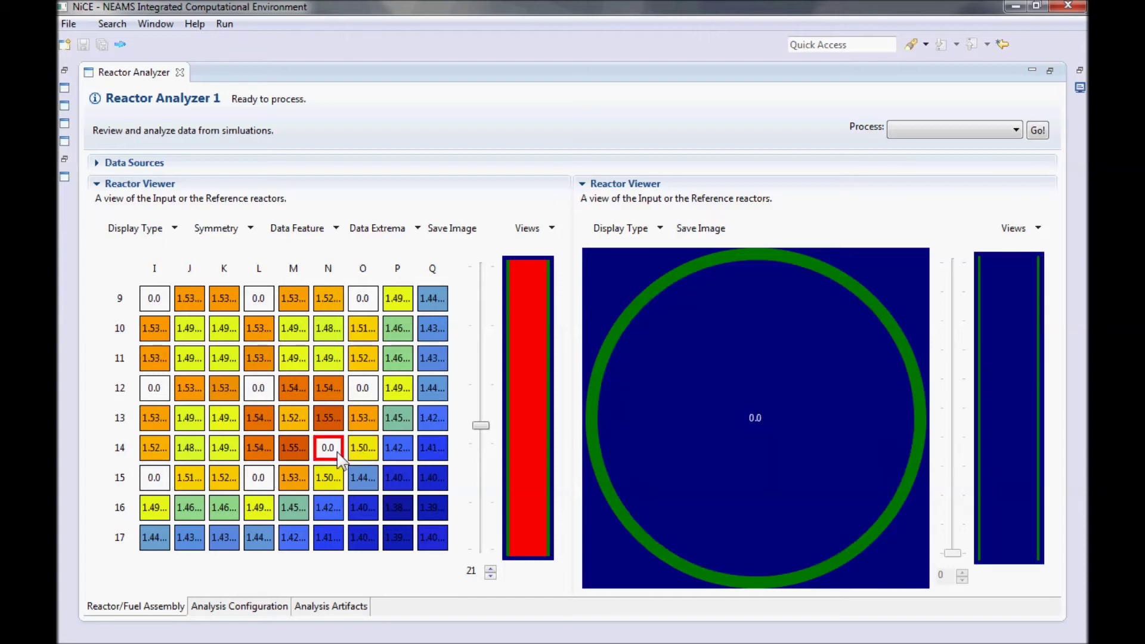
click(303, 454)
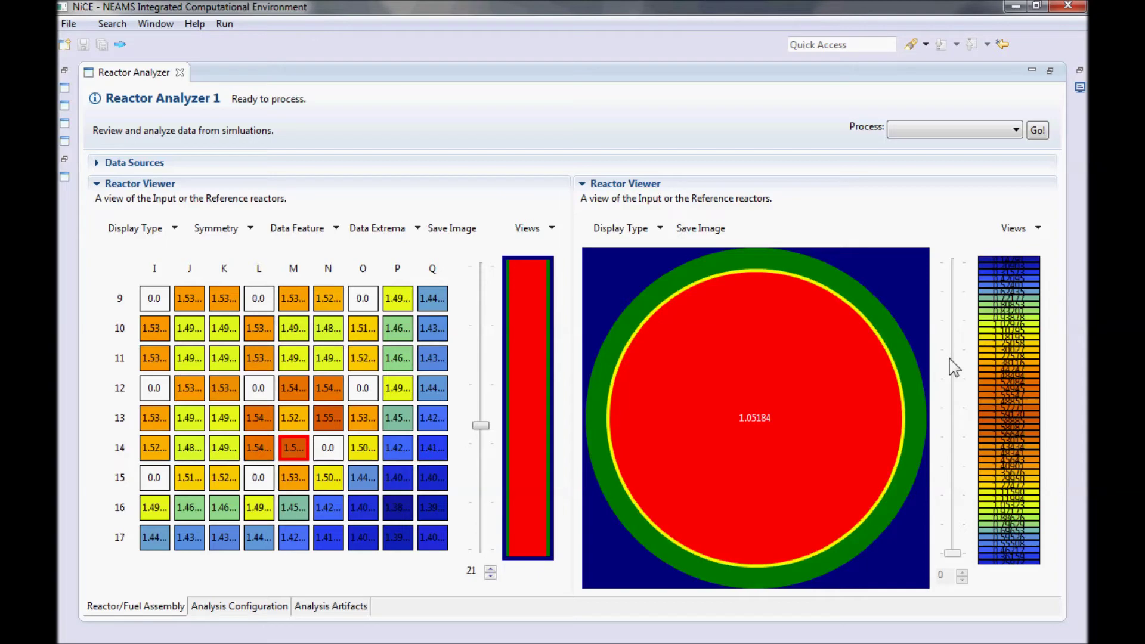
click(553, 231)
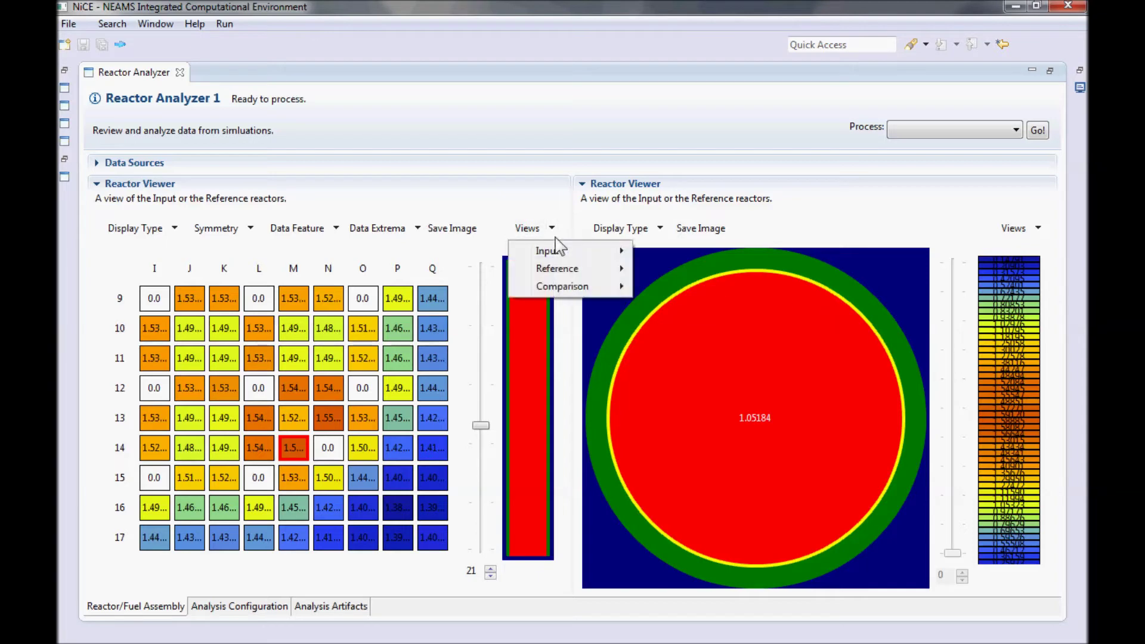
- Show the Input axial pin power plot on the left and the Reference plot on the right
mouse_move(552, 251)
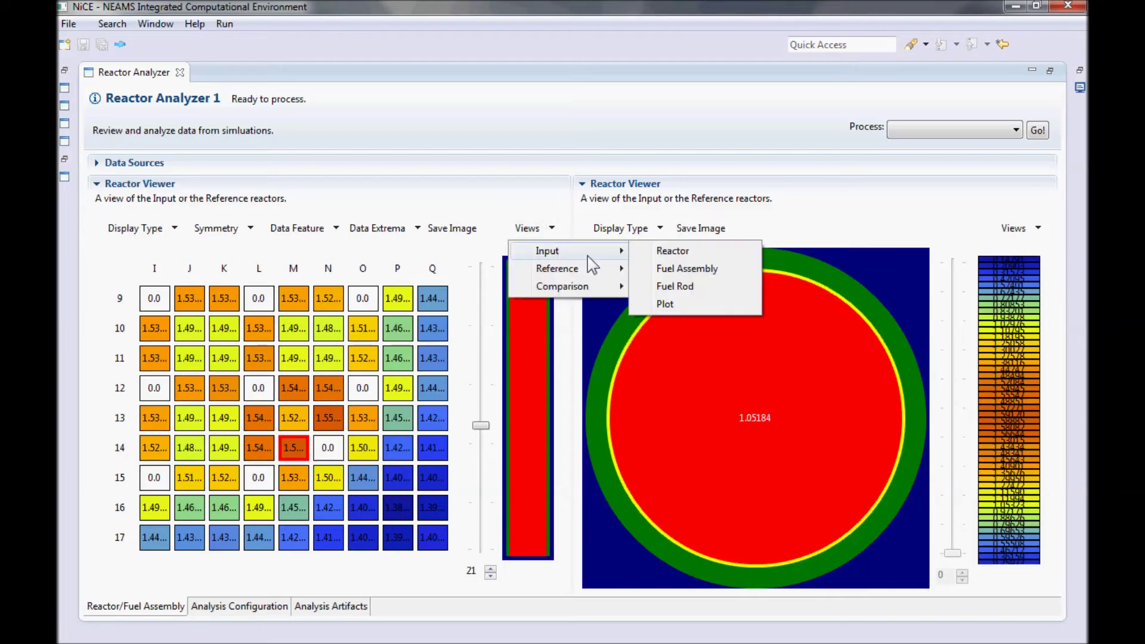
click(706, 305)
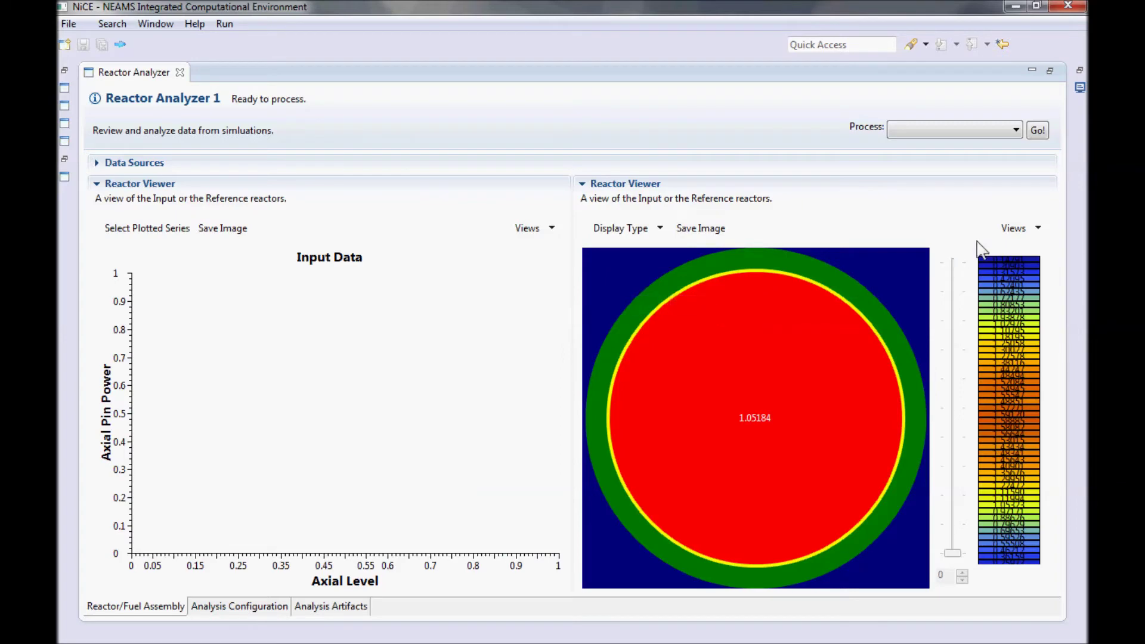
click(1038, 229)
mouse_move(1029, 272)
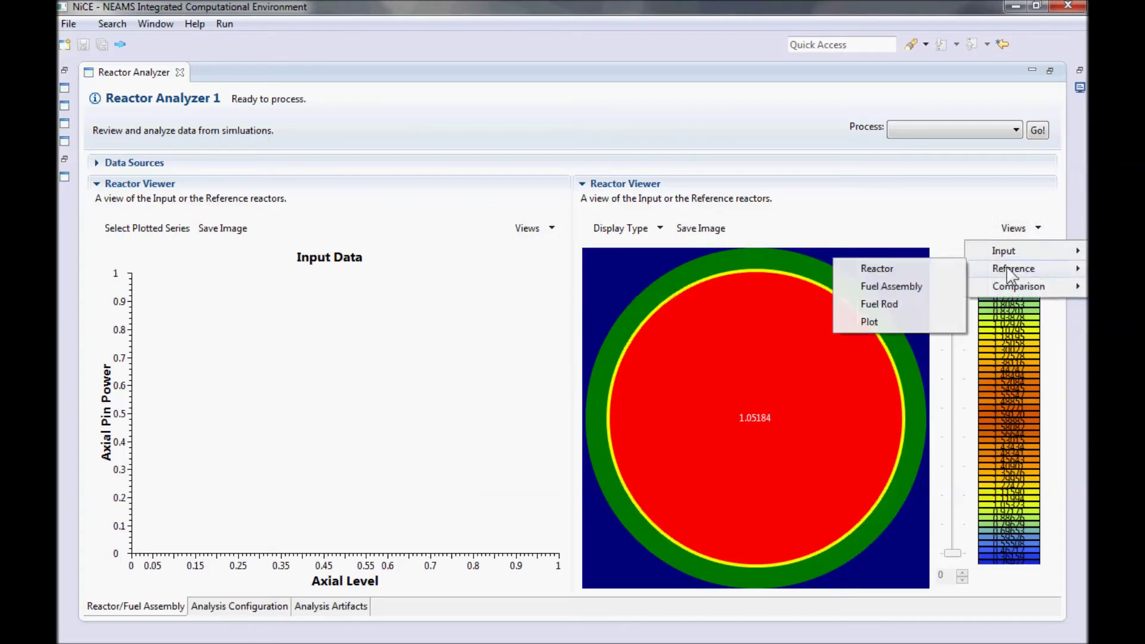
click(913, 325)
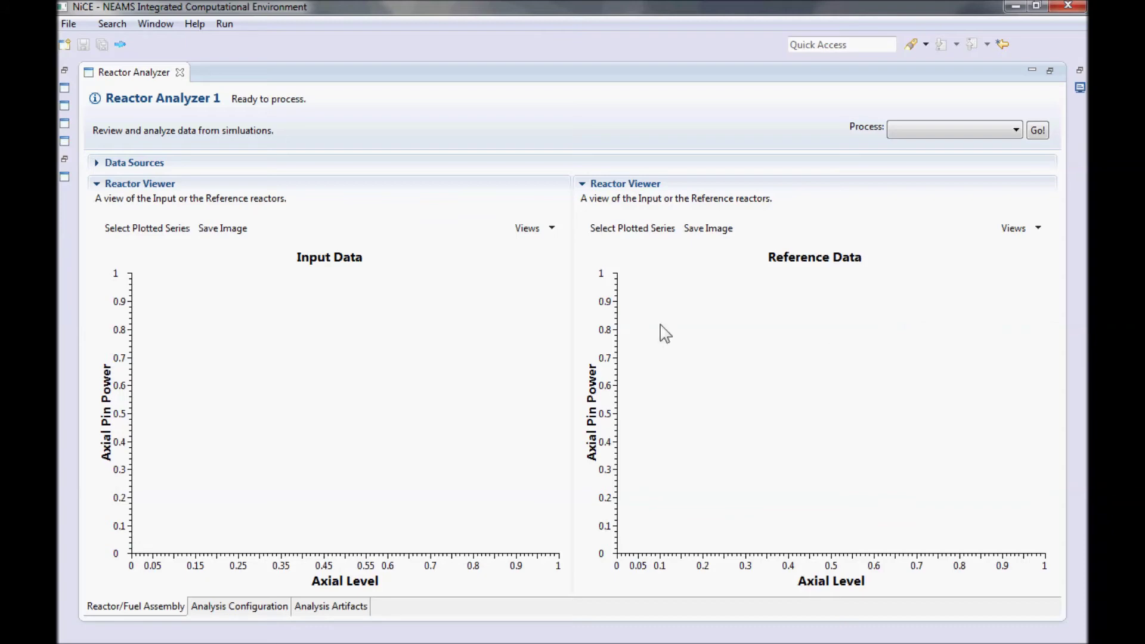
click(166, 233)
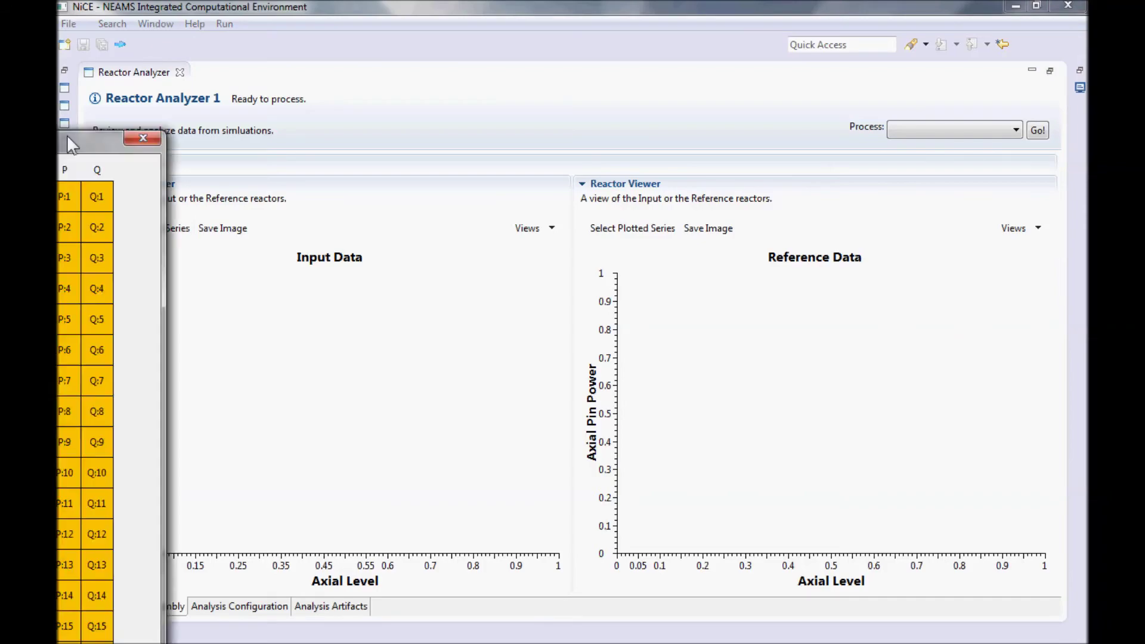
- In Grid Cell Selection, clear the trial selections and plot only pins F:7 and F:8
drag(72, 145, 624, 7)
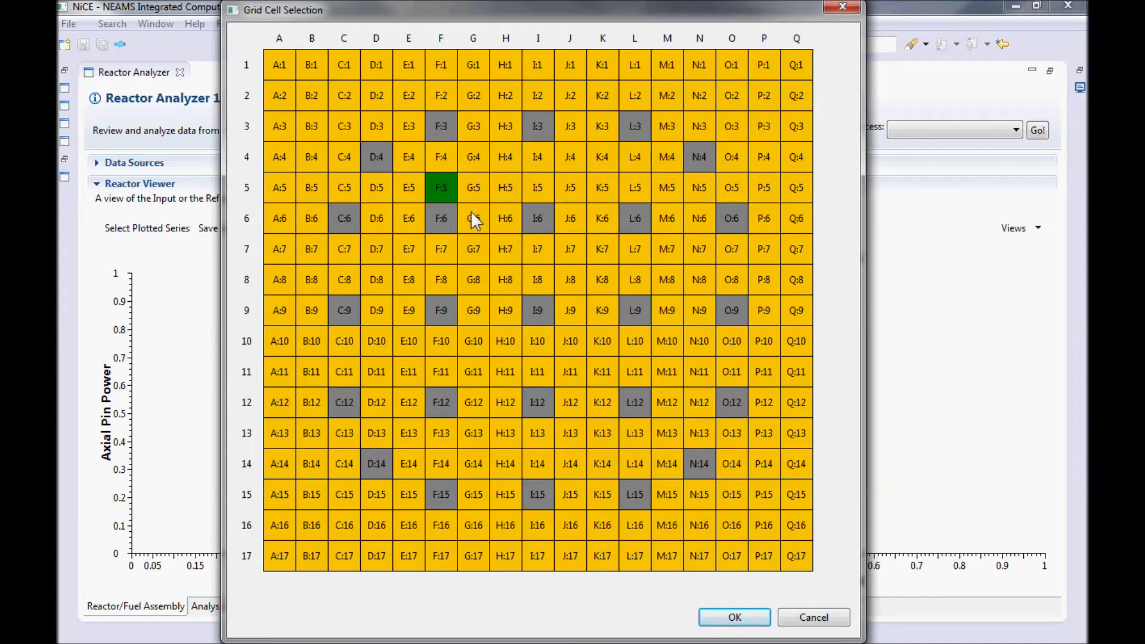
click(480, 189)
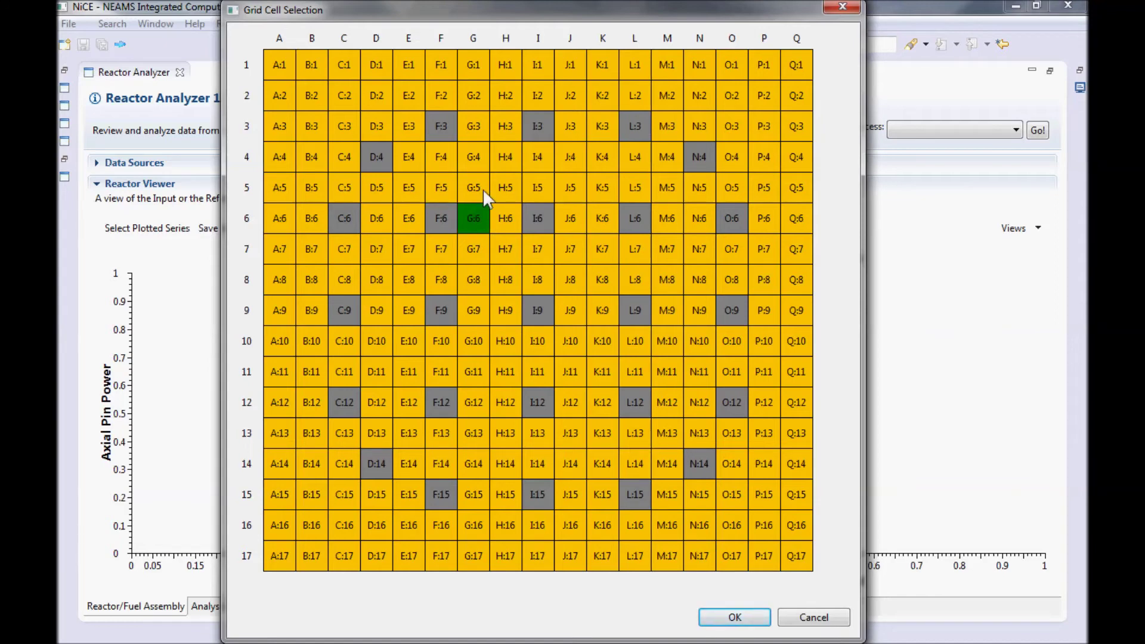
click(437, 183)
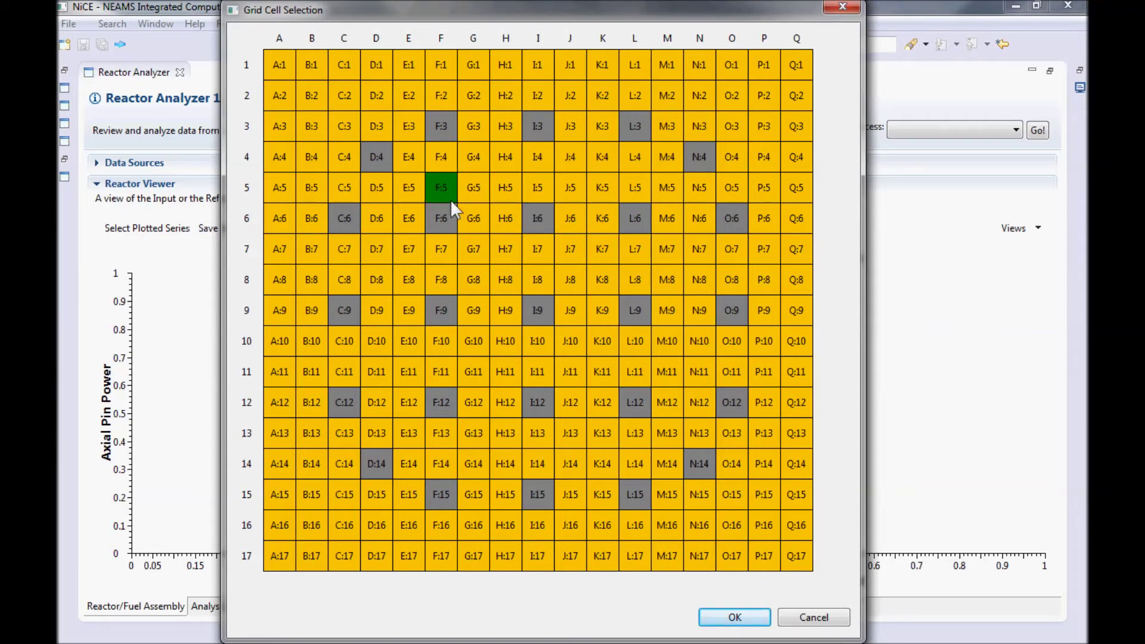
shift+click(609, 367)
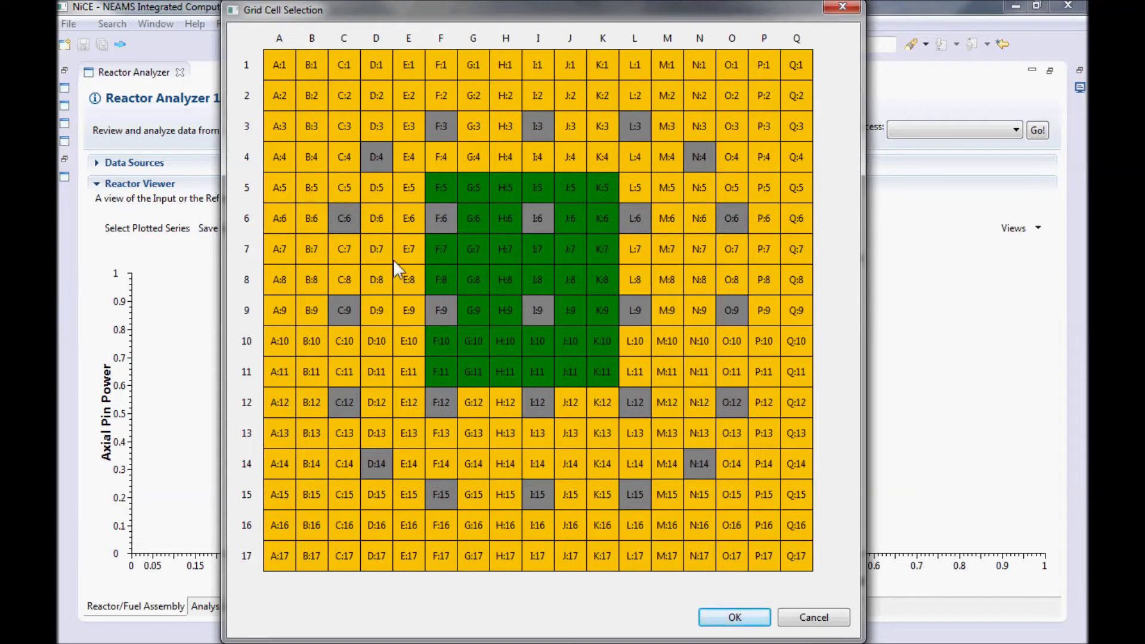
drag(462, 307, 475, 316)
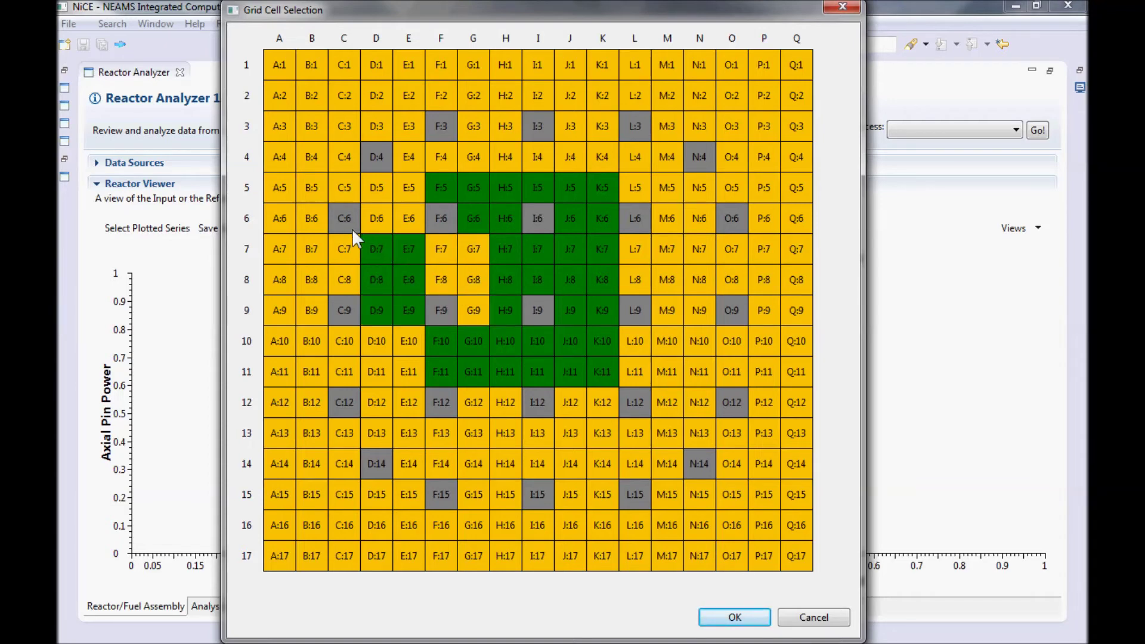
drag(471, 321, 479, 340)
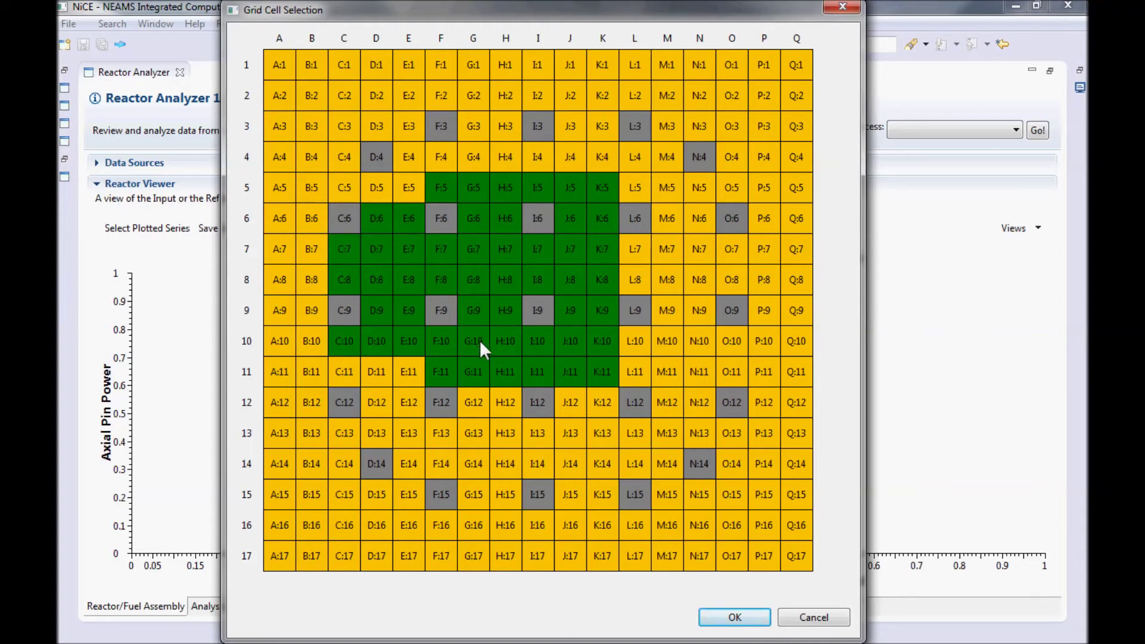
click(480, 340)
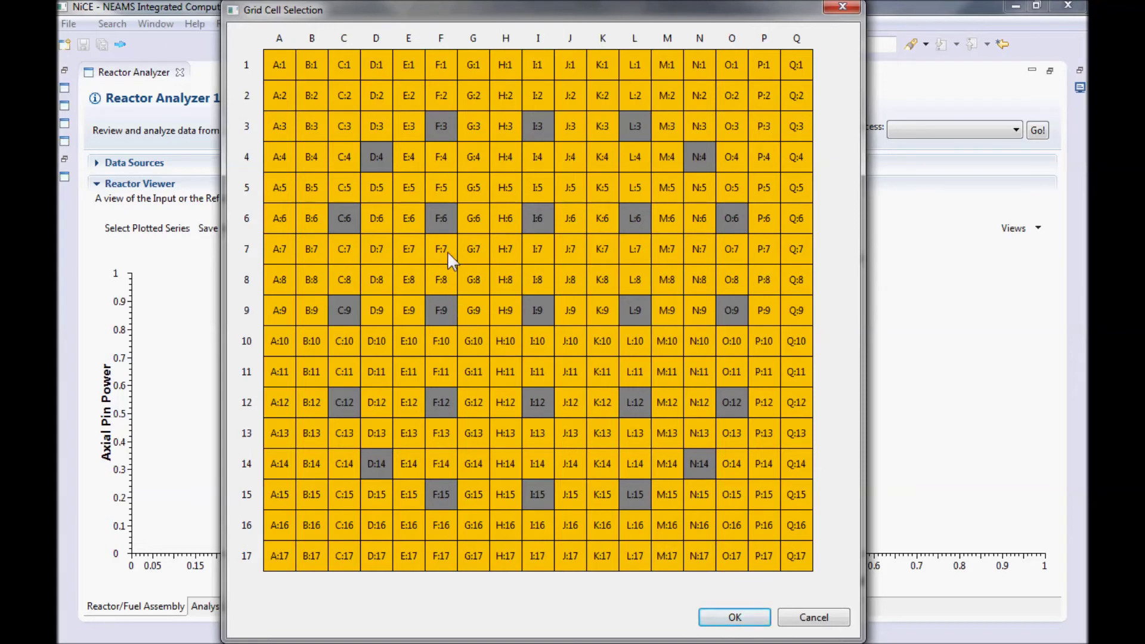
drag(444, 273, 448, 284)
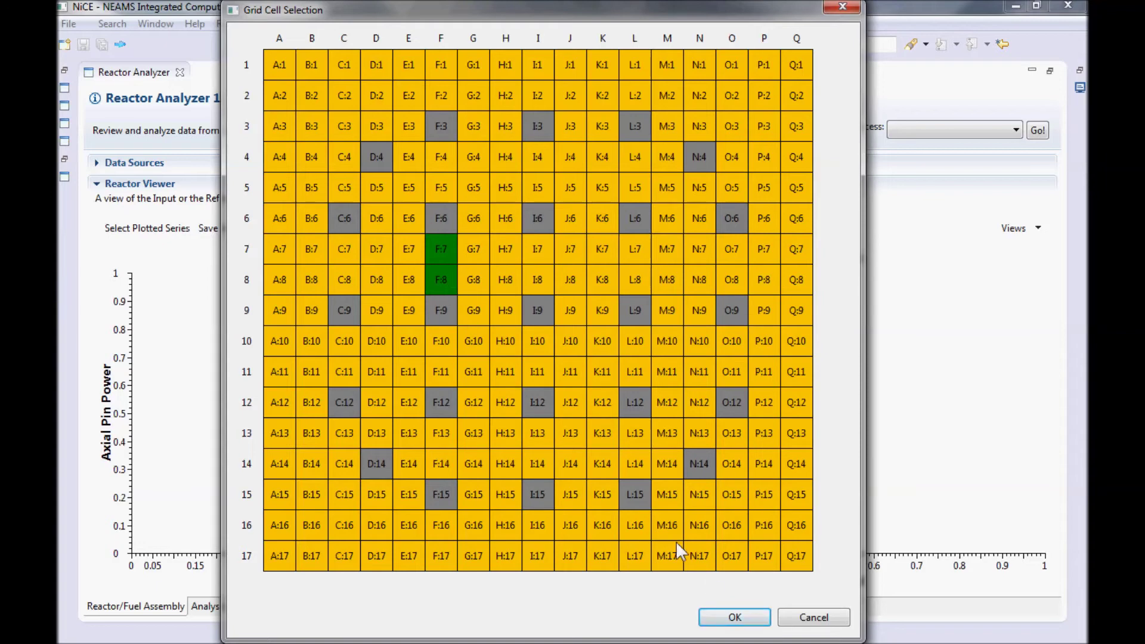
click(736, 617)
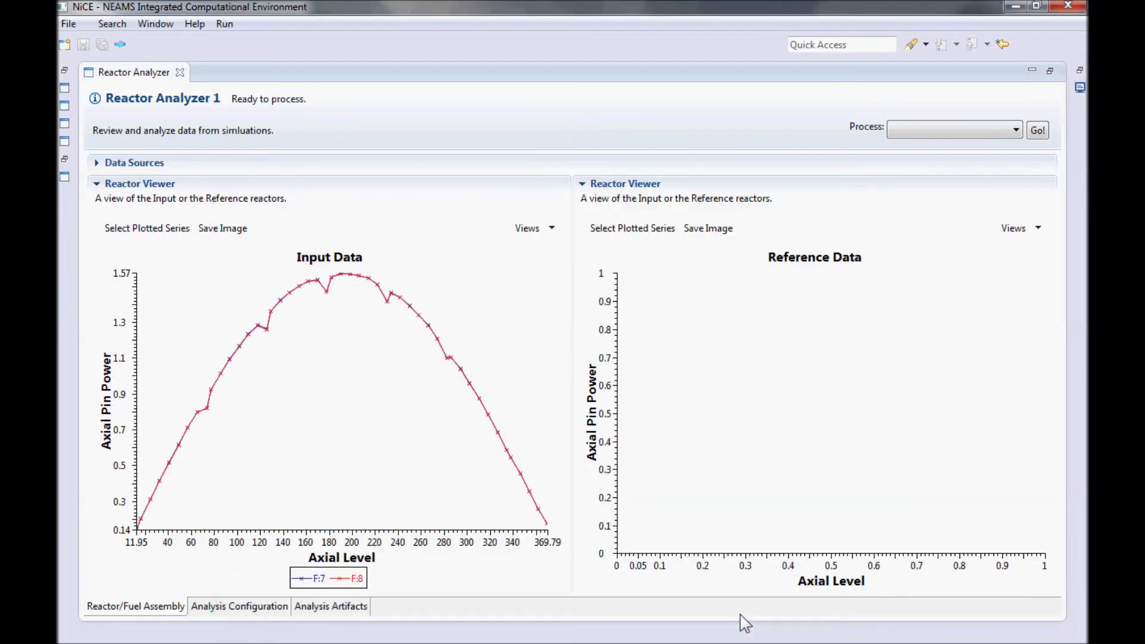
- Select pins F:7 and B:2 for the Input Data chart and B:2 and F:7 for Reference Data
click(146, 228)
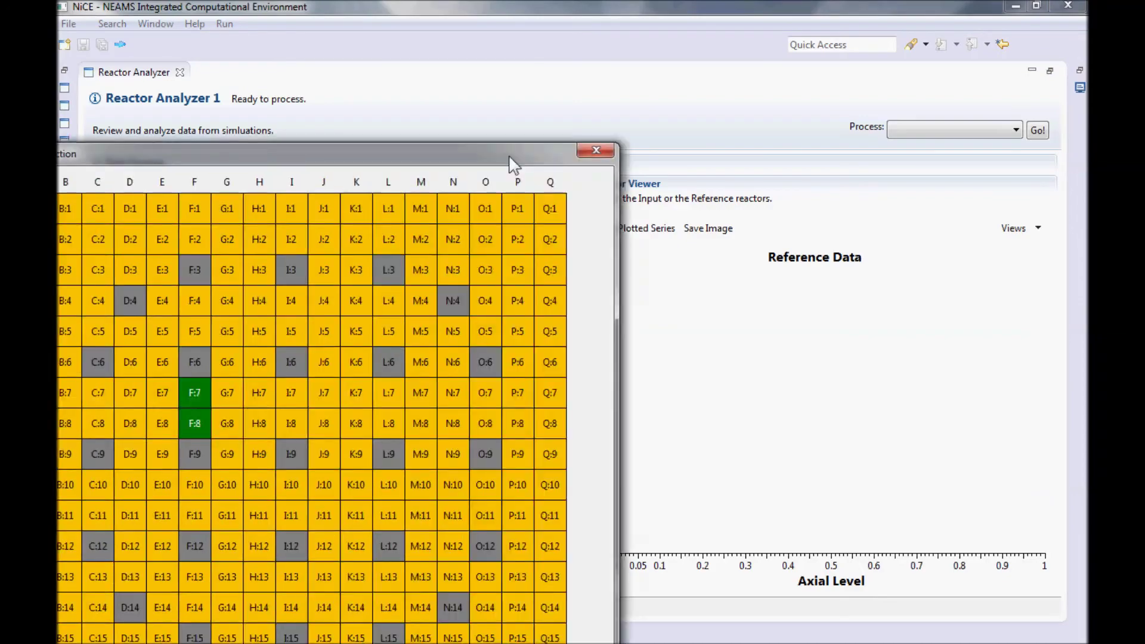
drag(514, 164, 716, 49)
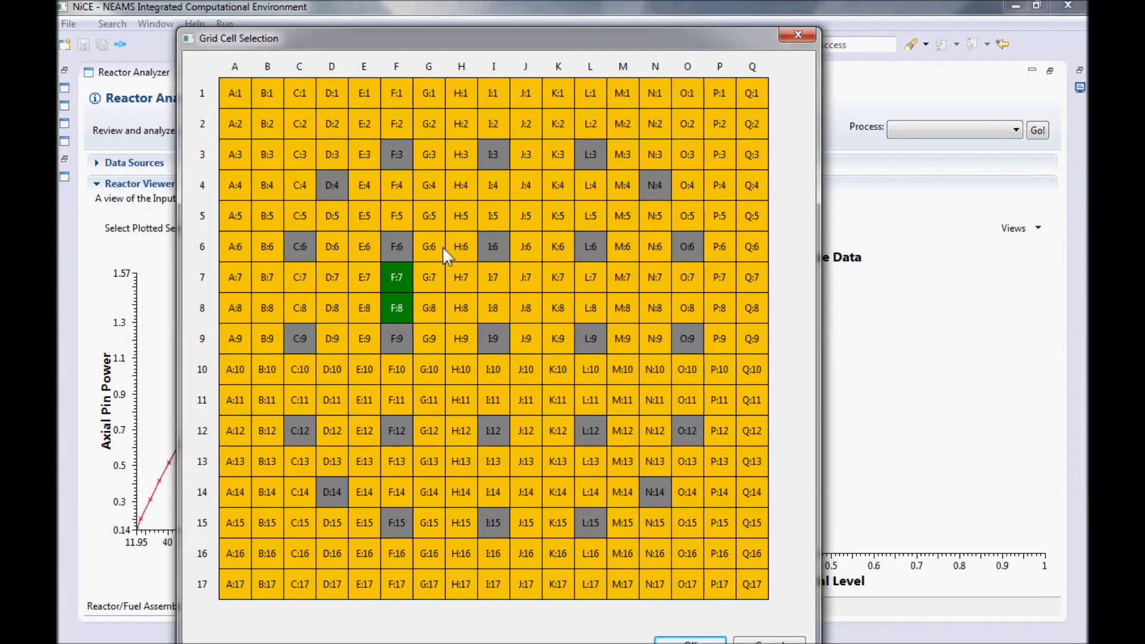
click(720, 638)
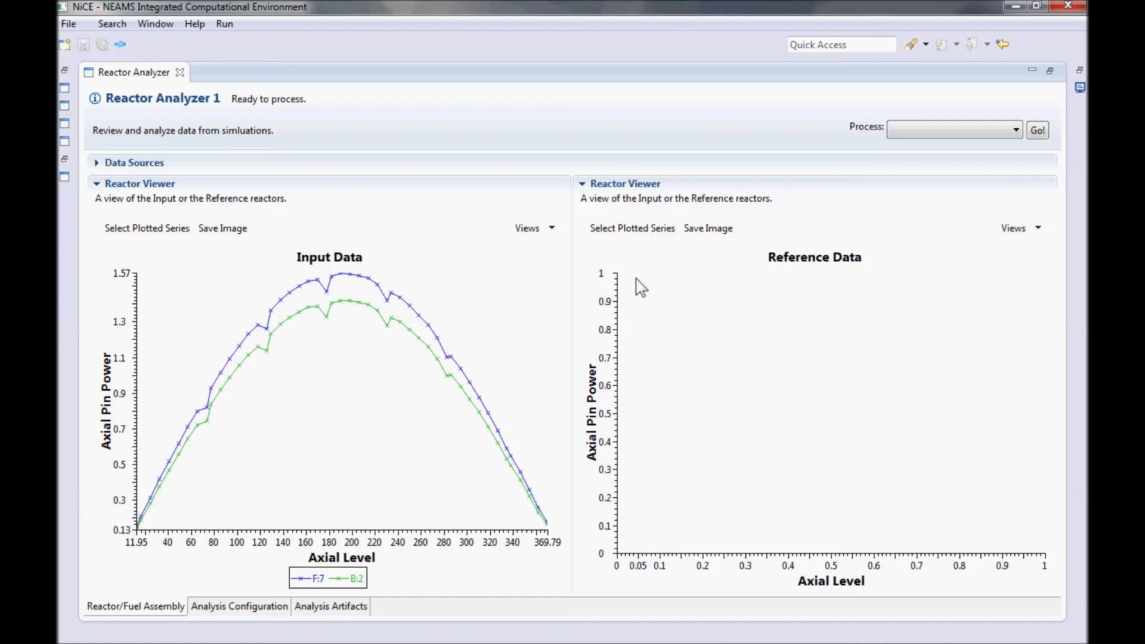
click(633, 230)
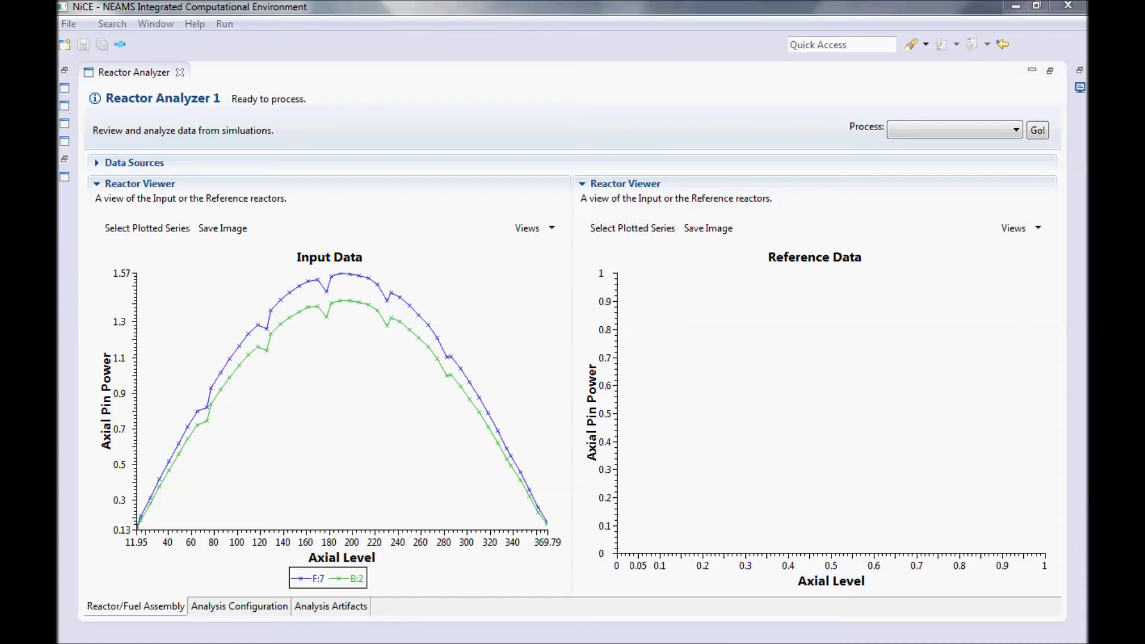
key(Return)
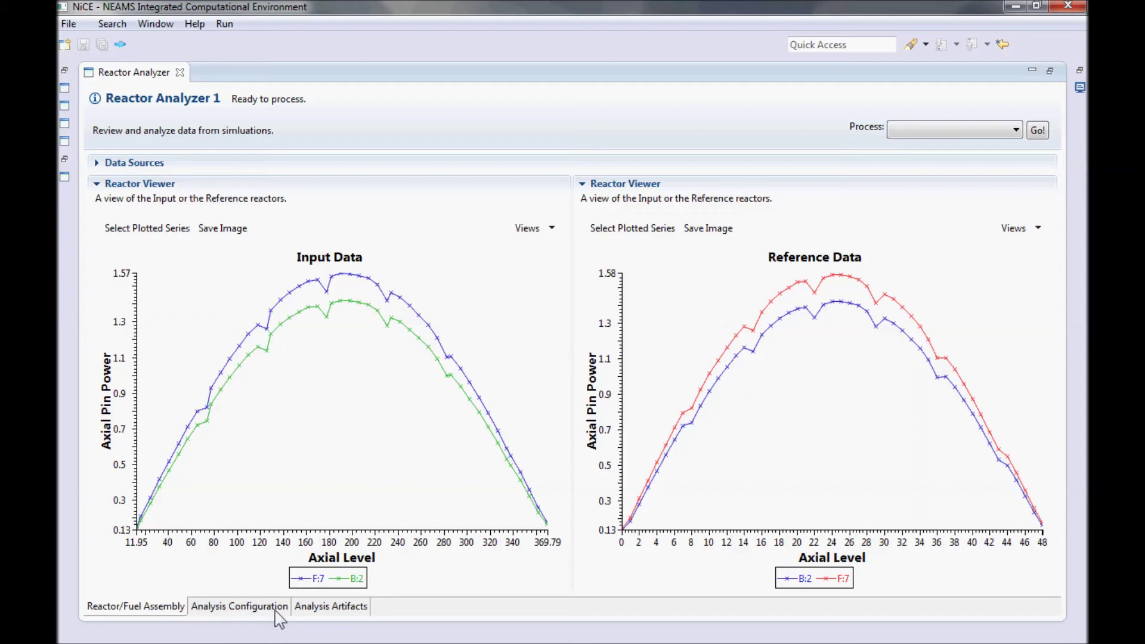
- Add a Godfrey Fuel Pin Powers Strategy analysis in the Analysis Configuration page
click(245, 607)
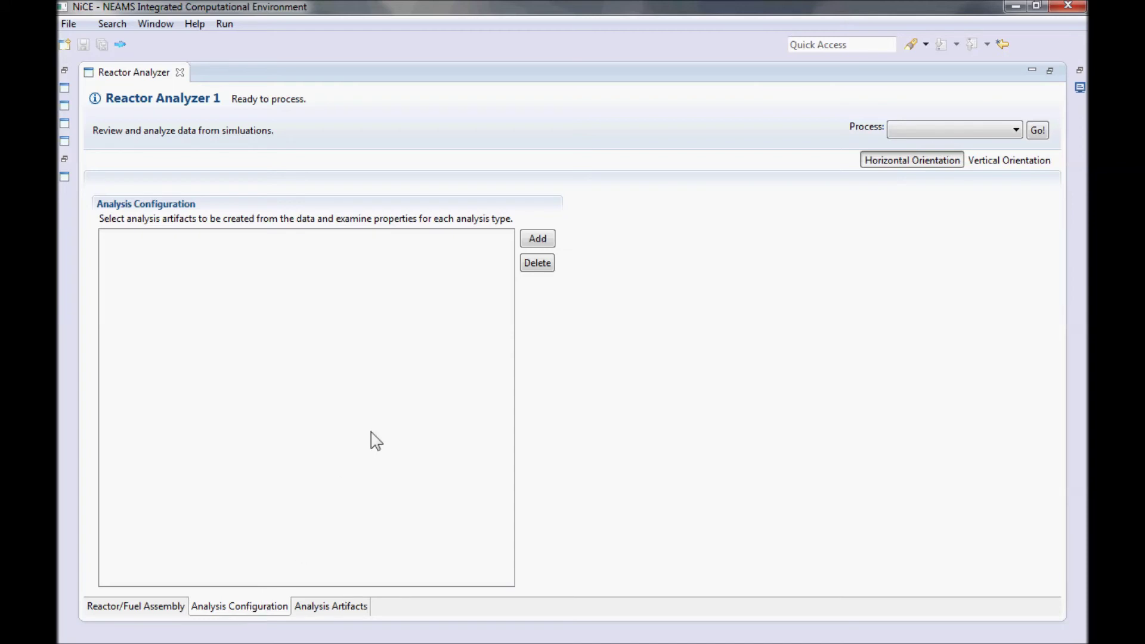
click(548, 239)
click(541, 179)
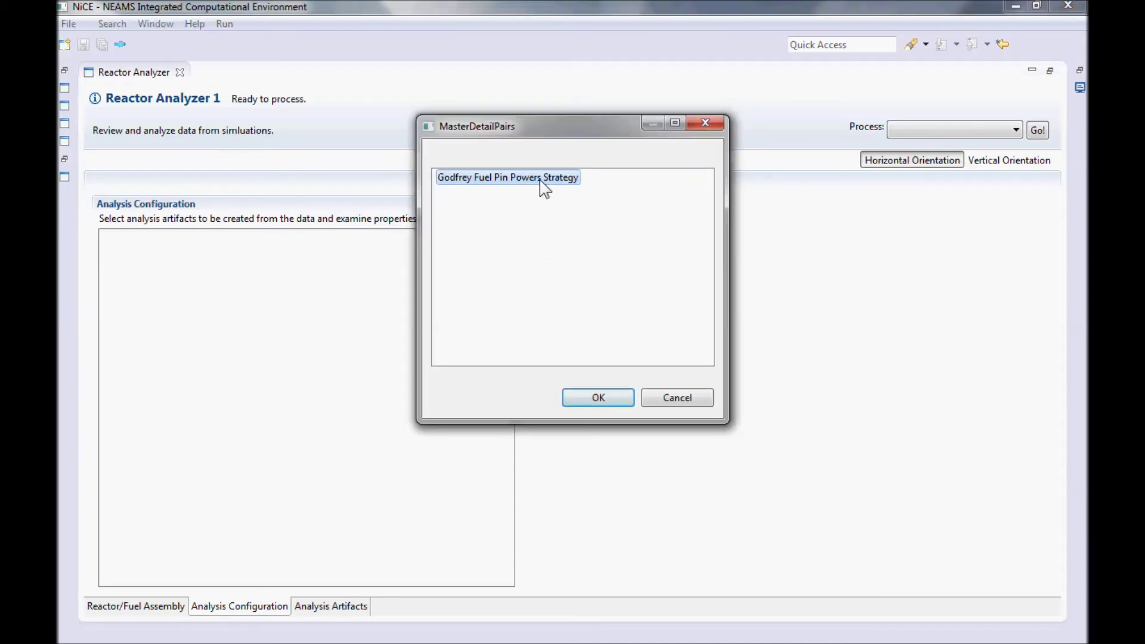
click(603, 399)
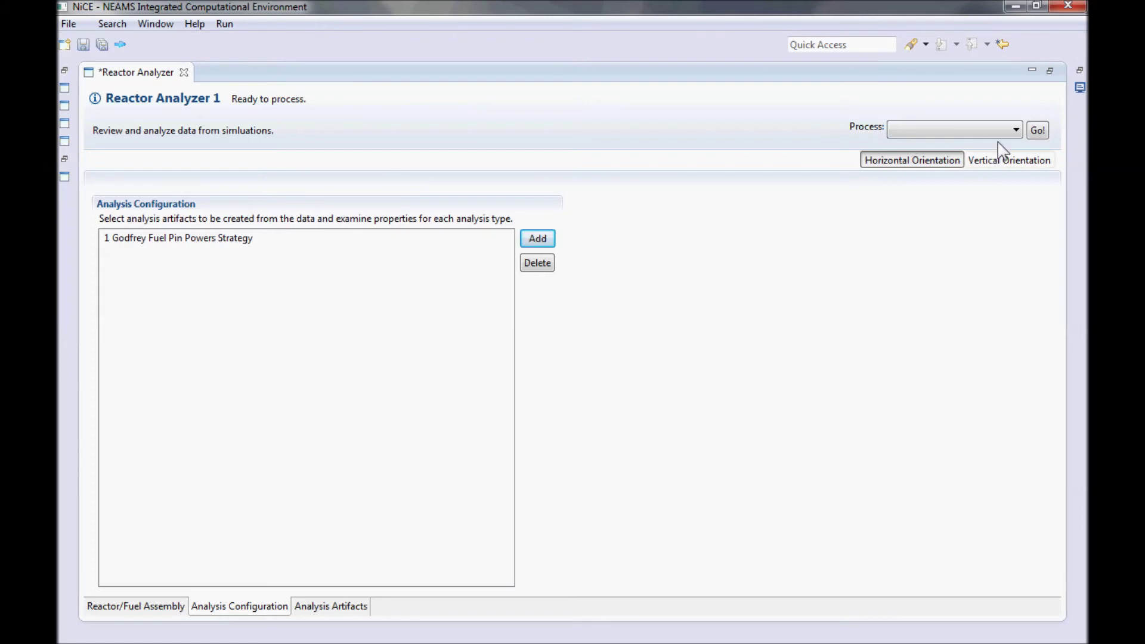
- Run the Generate Analysis Artifacts process
click(1016, 130)
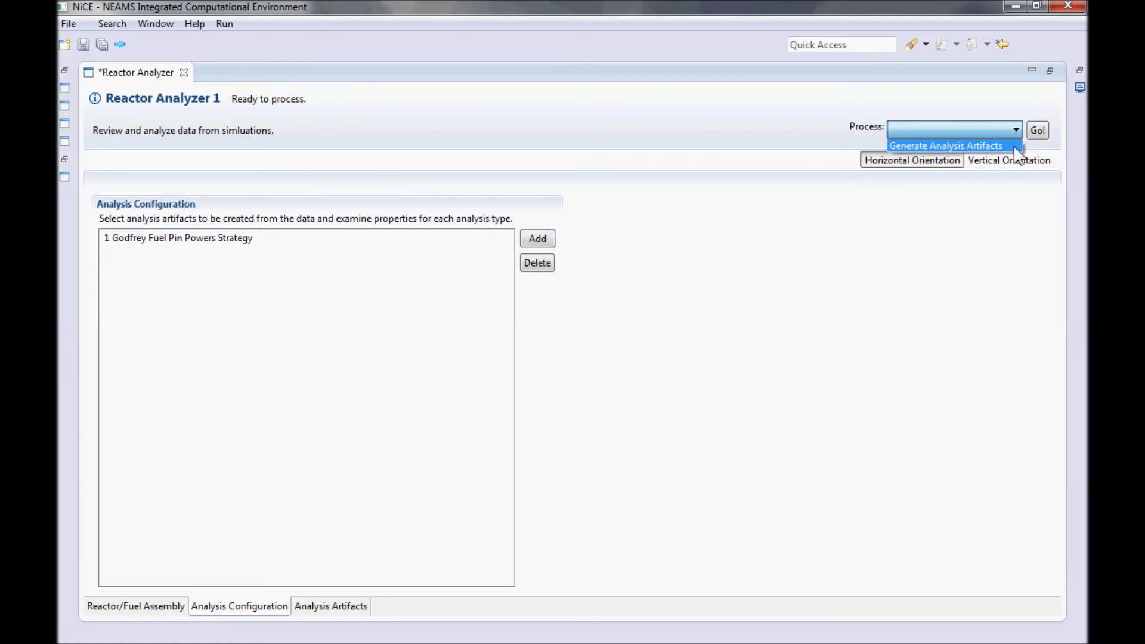
click(1015, 146)
click(1038, 131)
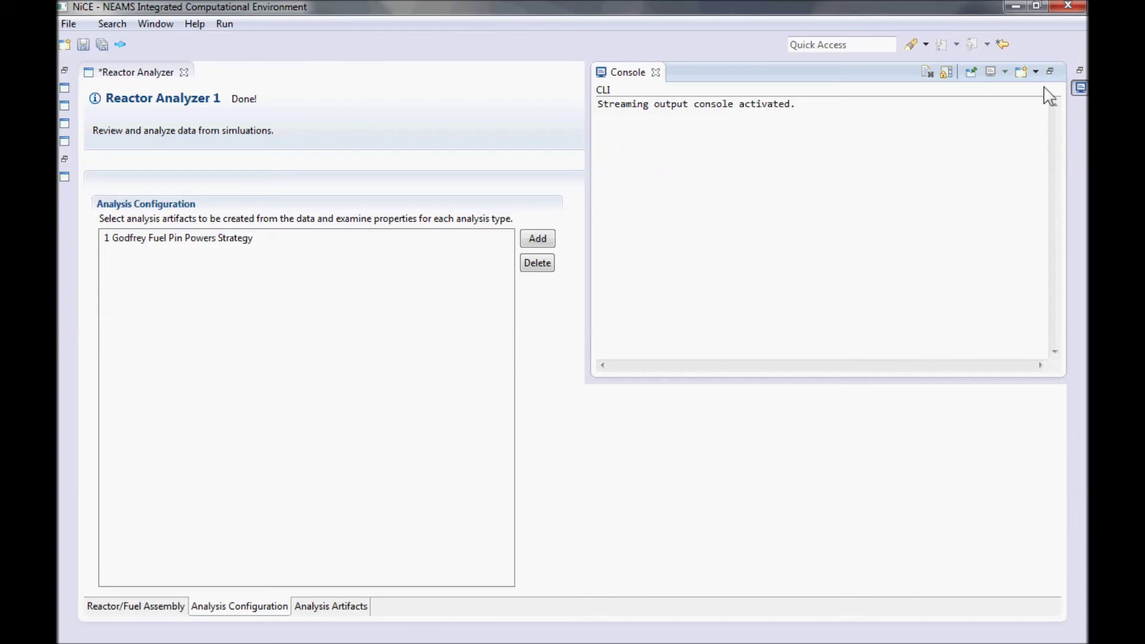
- Inspect the Godfrey Pin Difference Strategy output godfreydata.txt, then return to the Input/Reference plots
click(1050, 71)
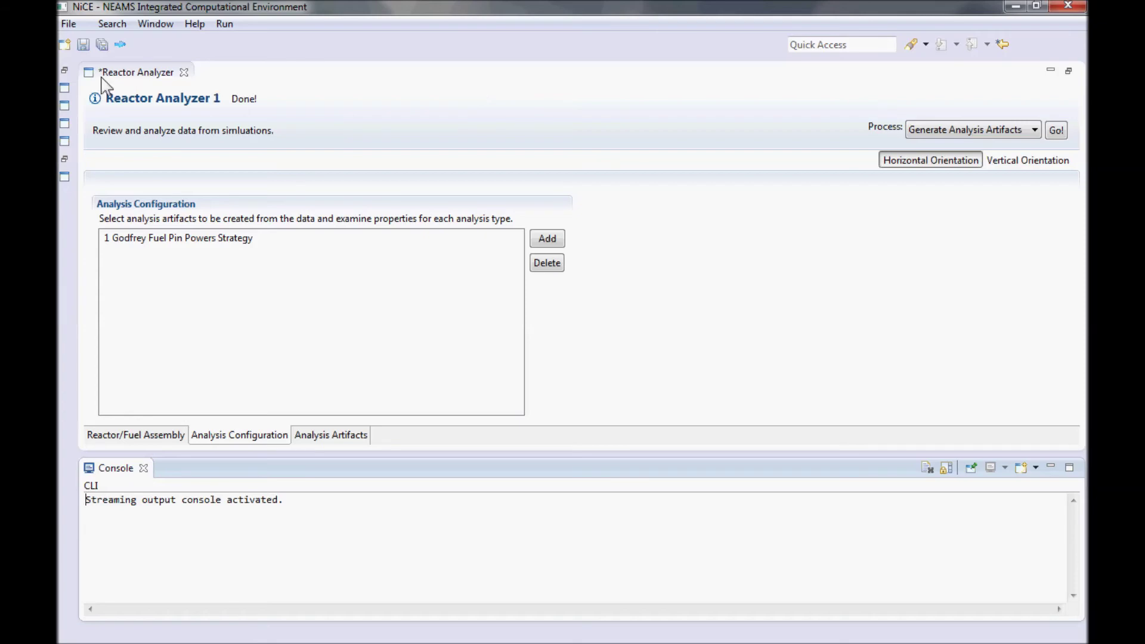
click(339, 438)
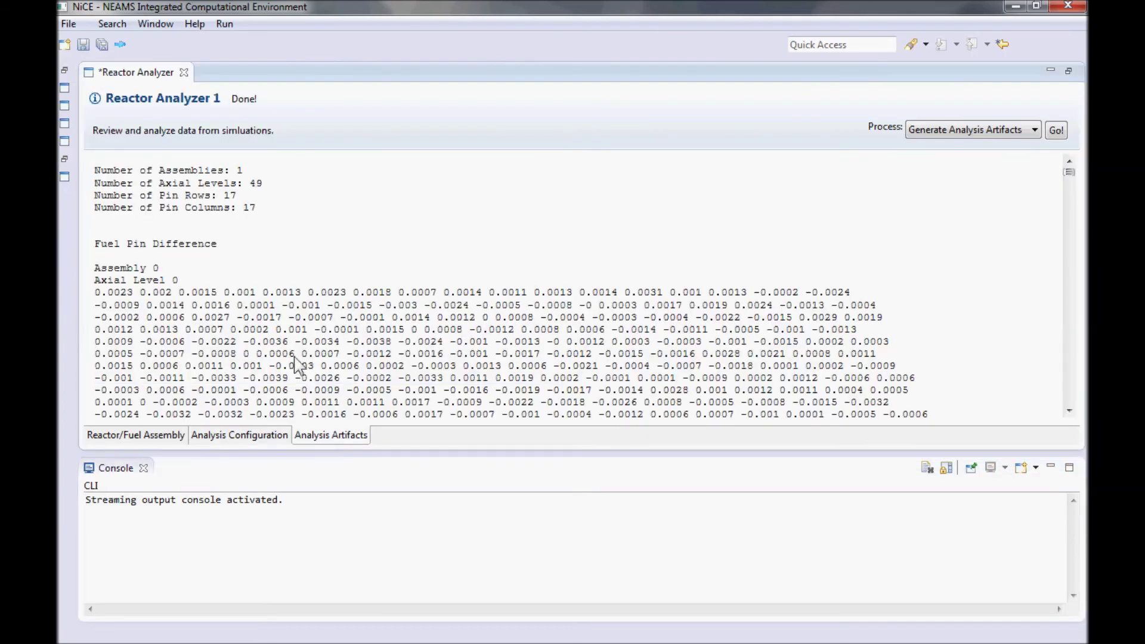
double_click(132, 72)
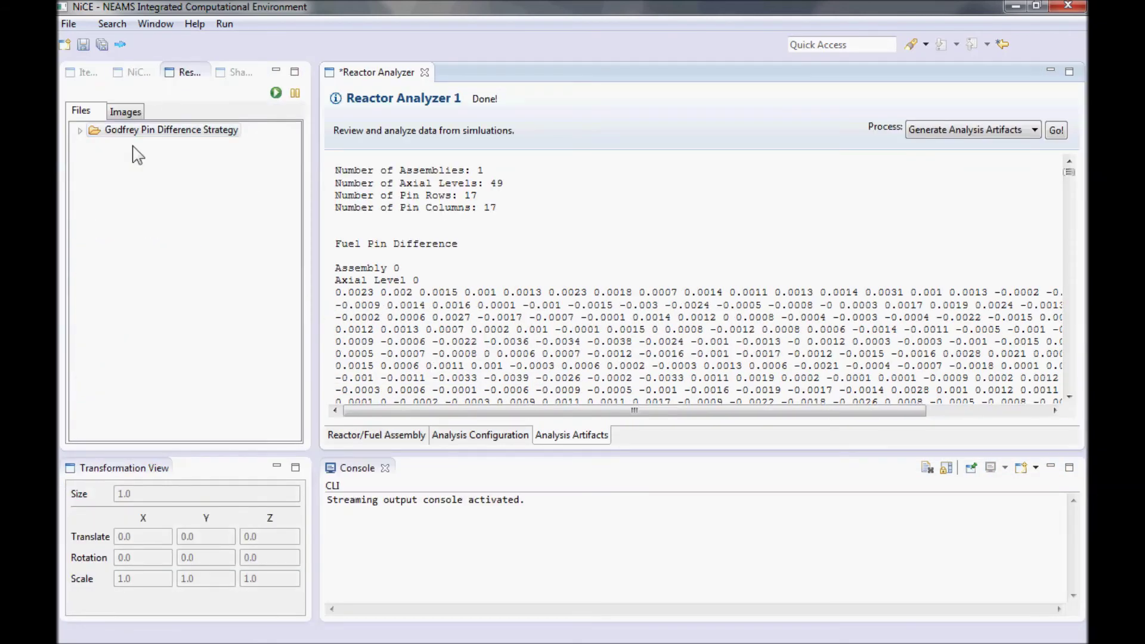
click(81, 130)
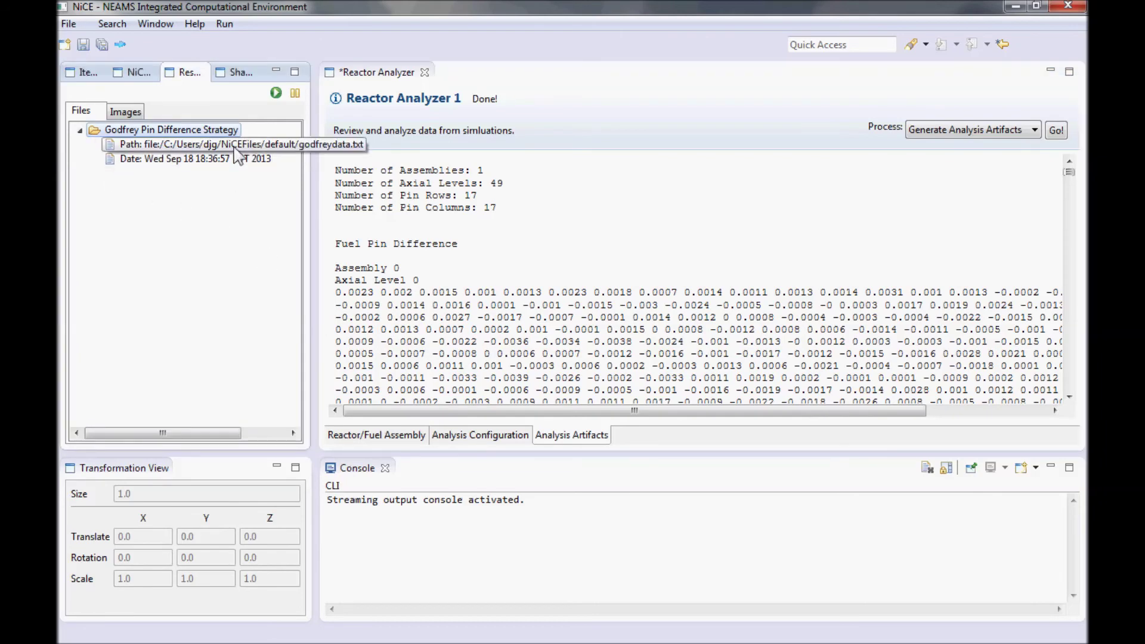
mouse_move(1071, 173)
mouse_down()
mouse_move(1075, 205)
mouse_move(1073, 174)
mouse_up()
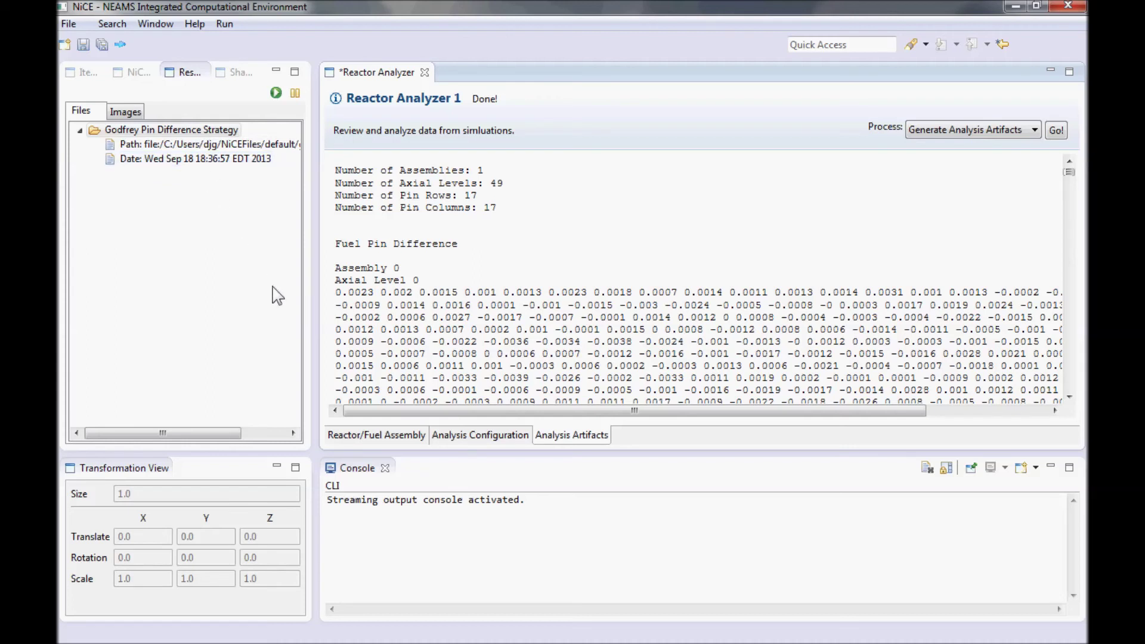
click(394, 440)
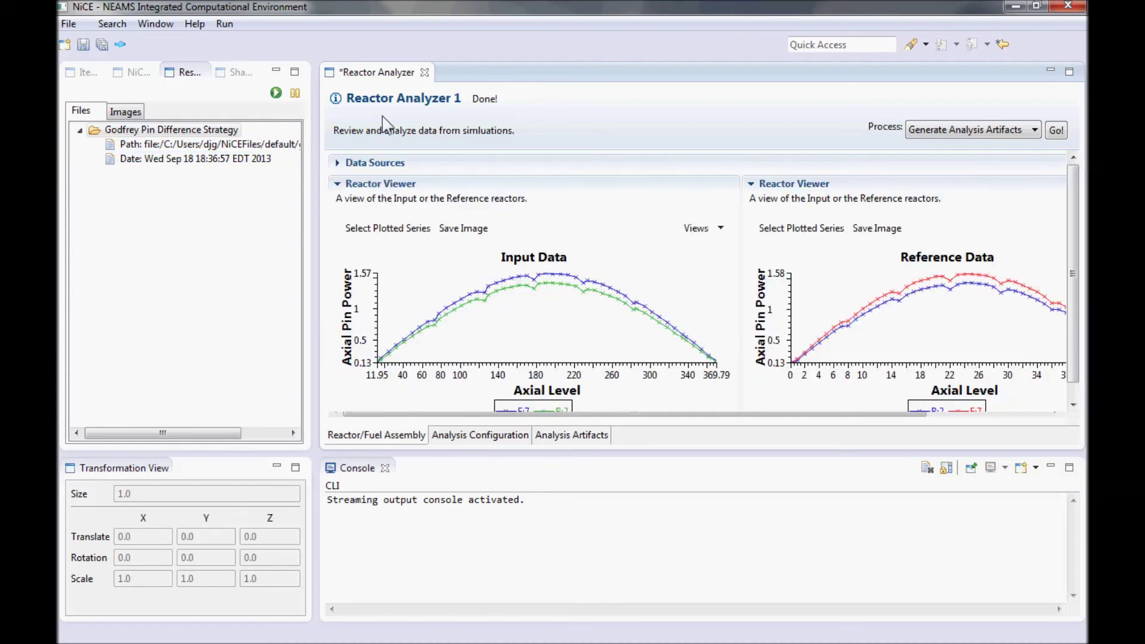
- Maximize the analyzer and switch the right panel to the Comparison plot of B:2 and F:7 differences
double_click(380, 74)
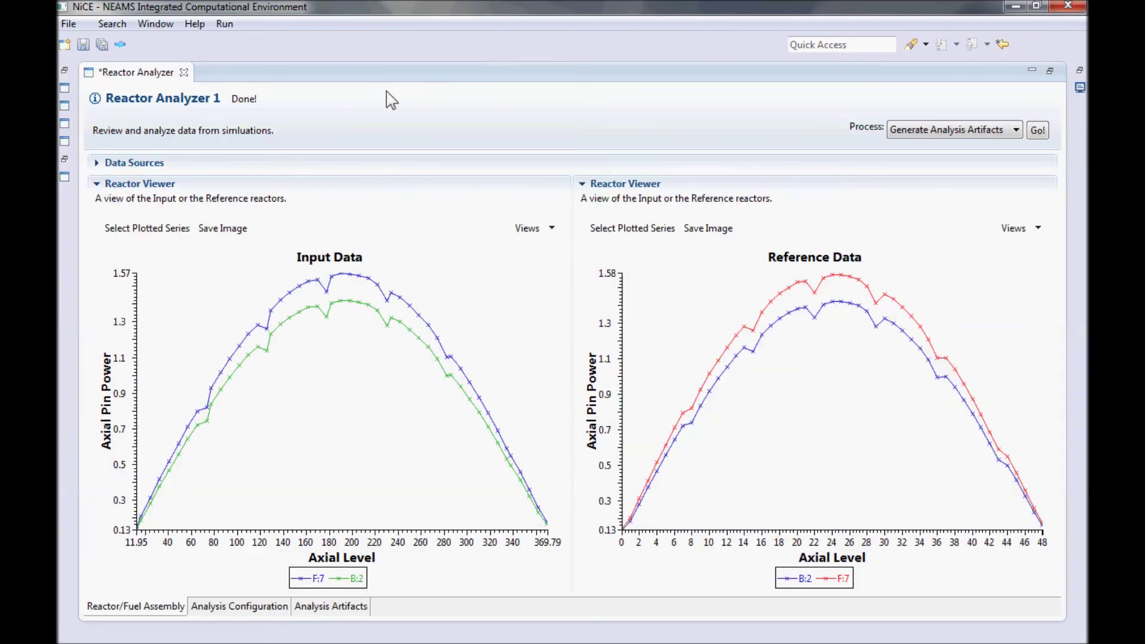
click(1035, 229)
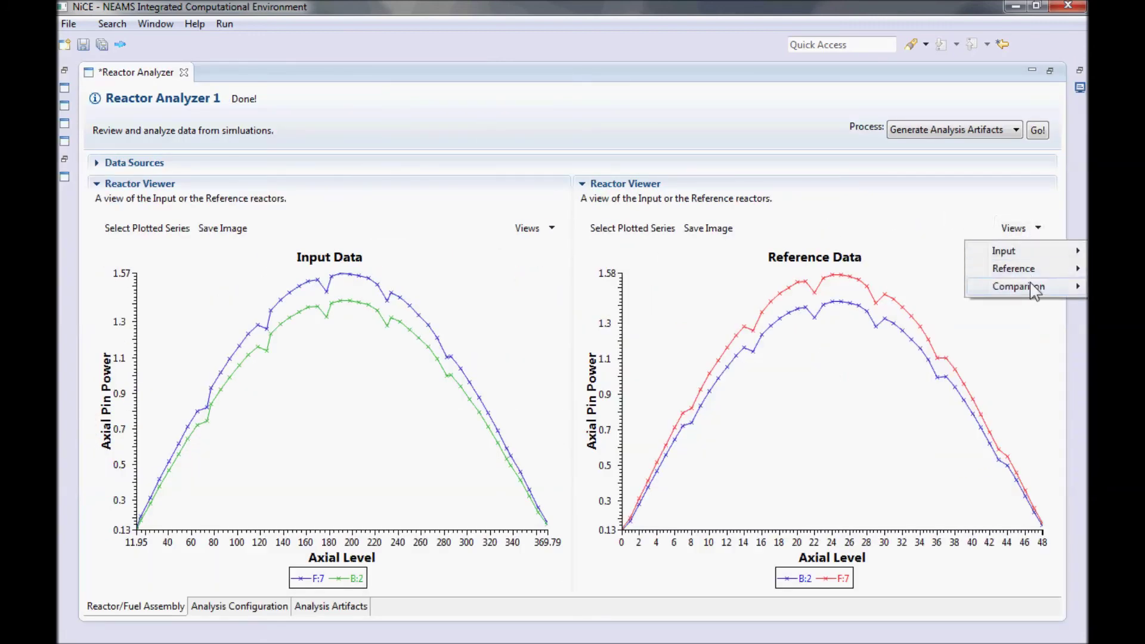
mouse_move(1029, 286)
click(962, 287)
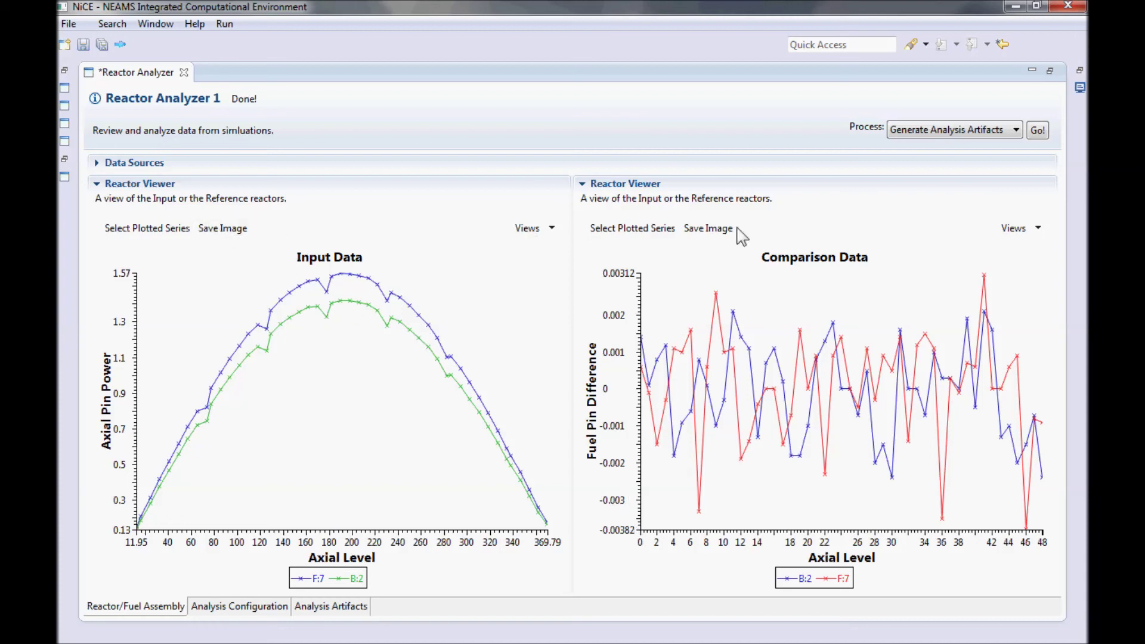
- Show the Input Reactor map in the left panel
click(550, 229)
mouse_move(588, 255)
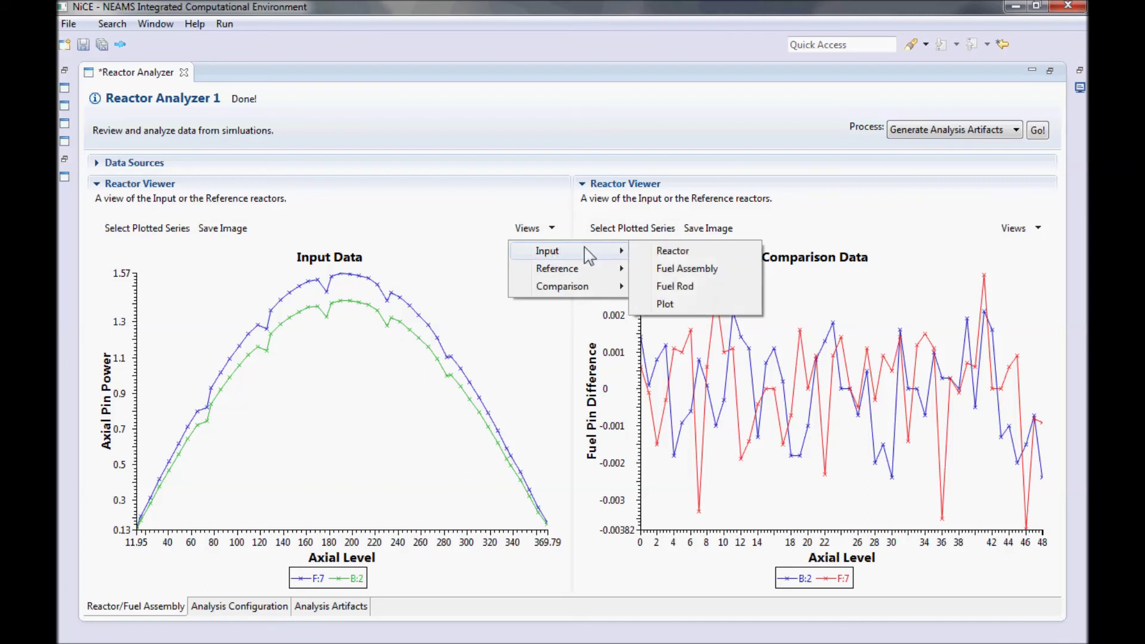
click(663, 251)
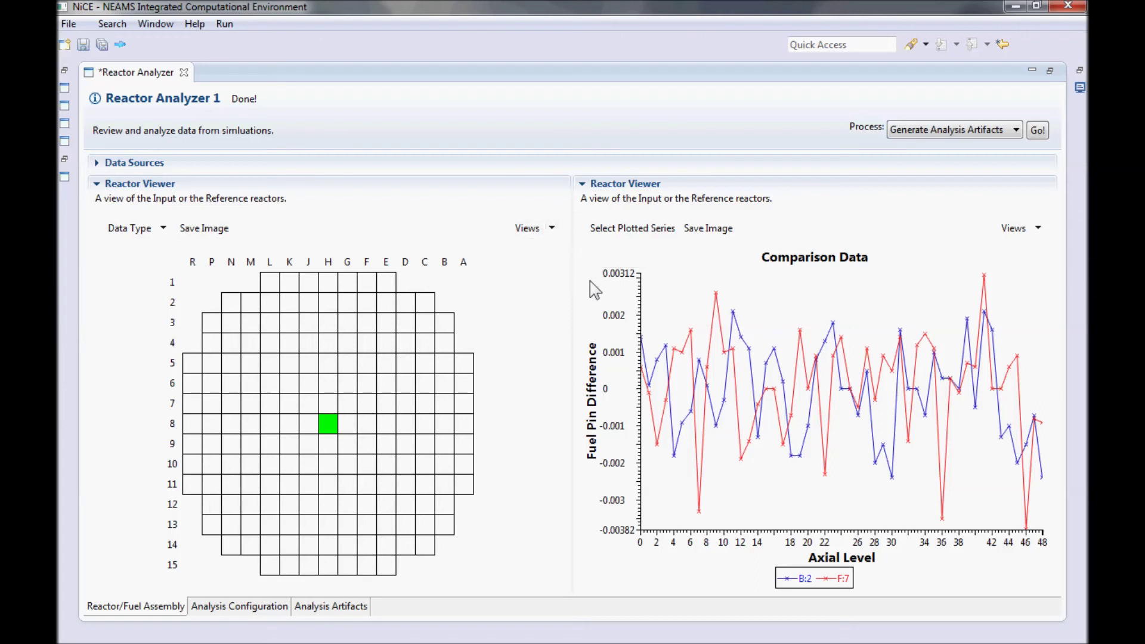
- Save the Comparison Data chart as the PNG image hey!.png
right_click(434, 305)
mouse_move(485, 320)
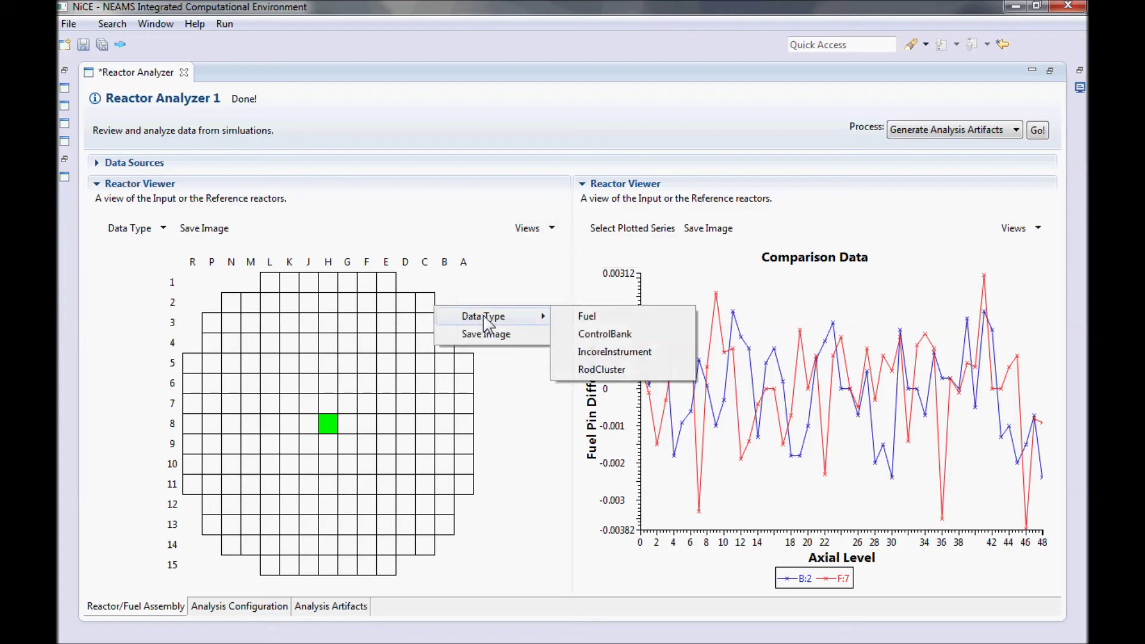
right_click(797, 337)
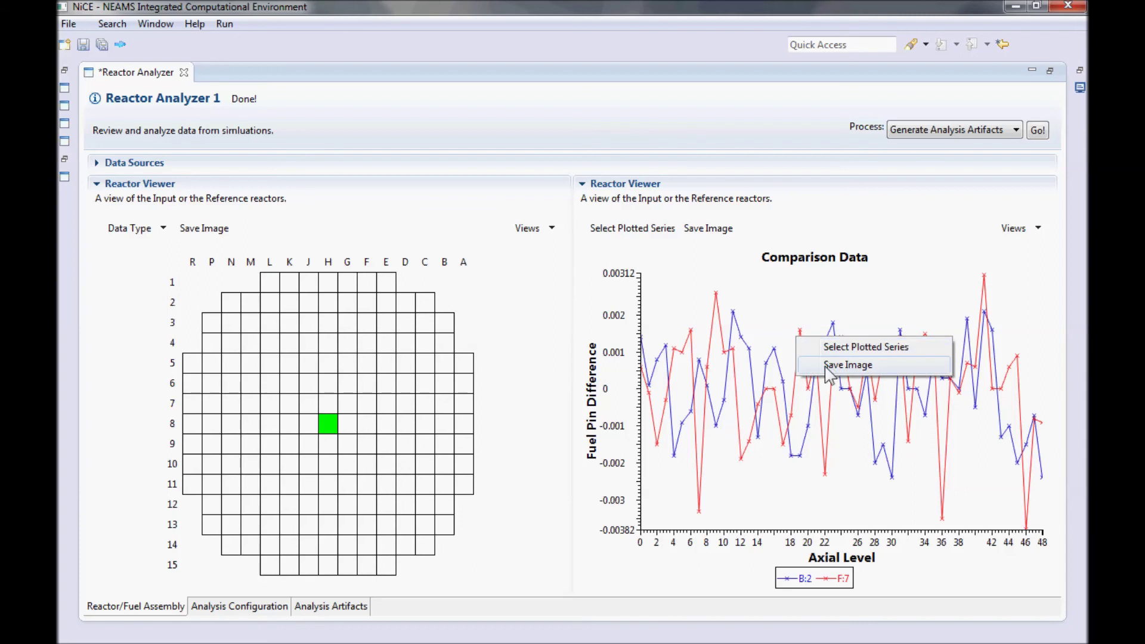
click(750, 339)
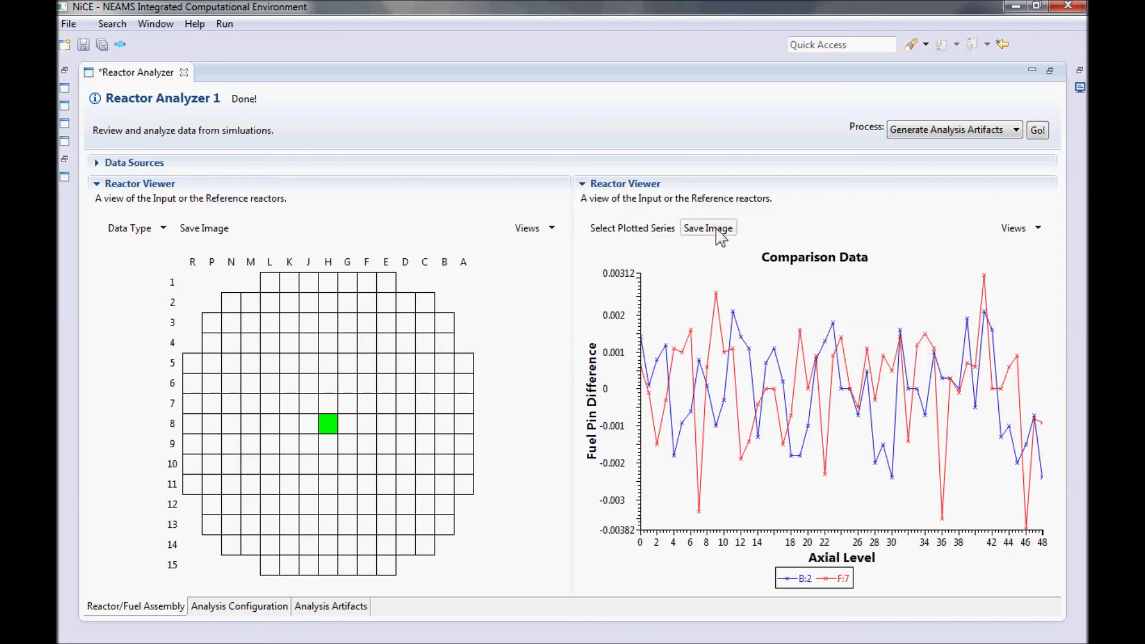
right_click(769, 330)
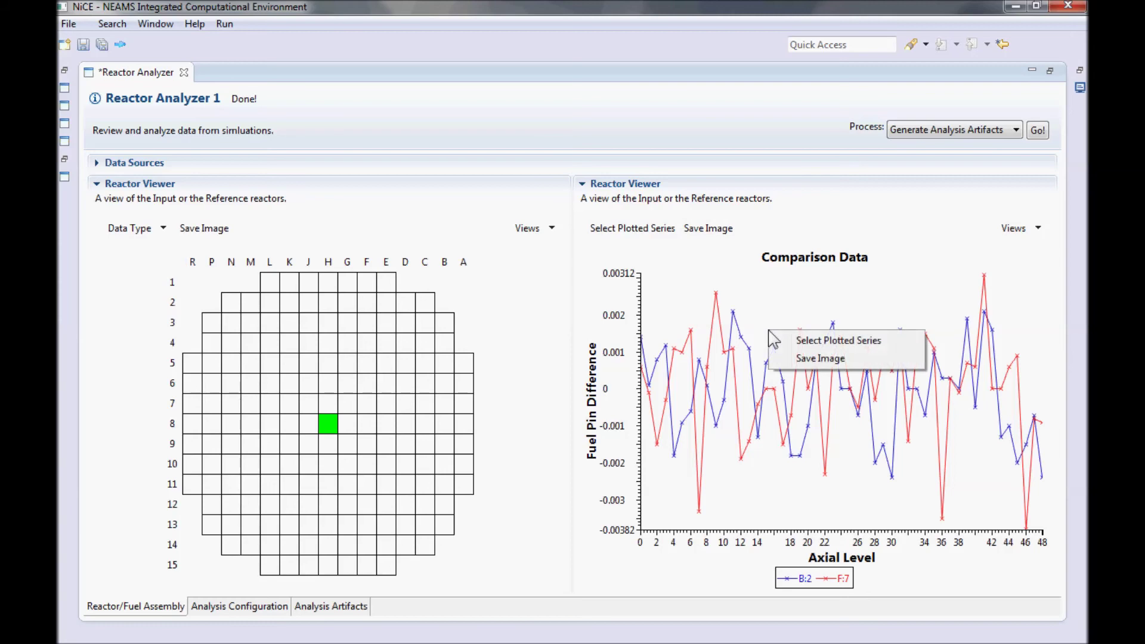
click(799, 359)
text(h)
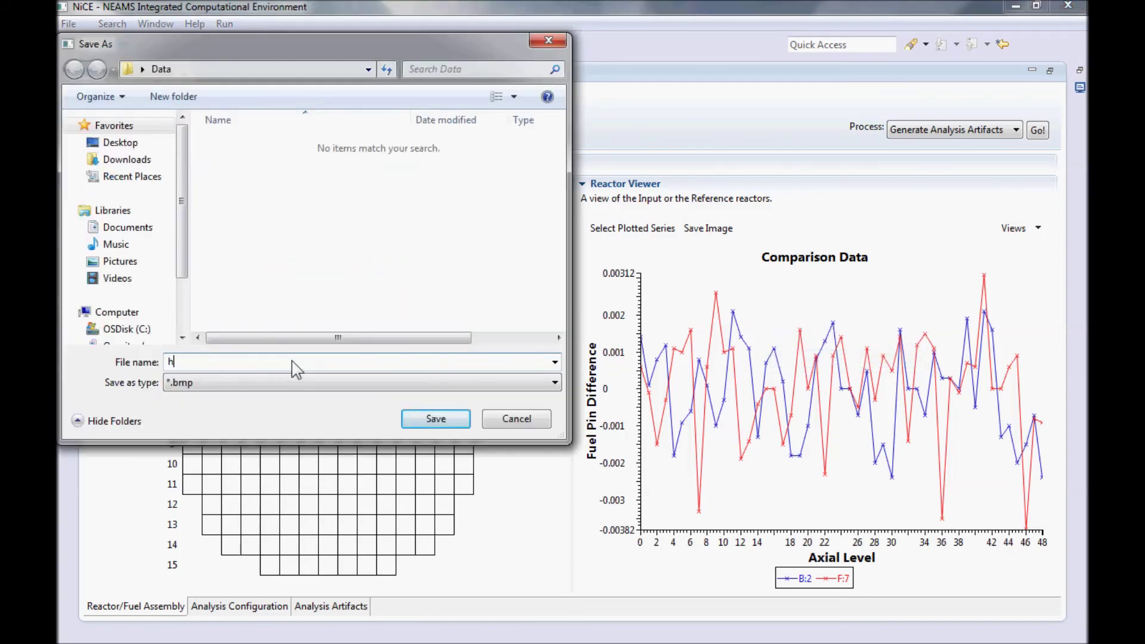
text(ey!)
click(322, 383)
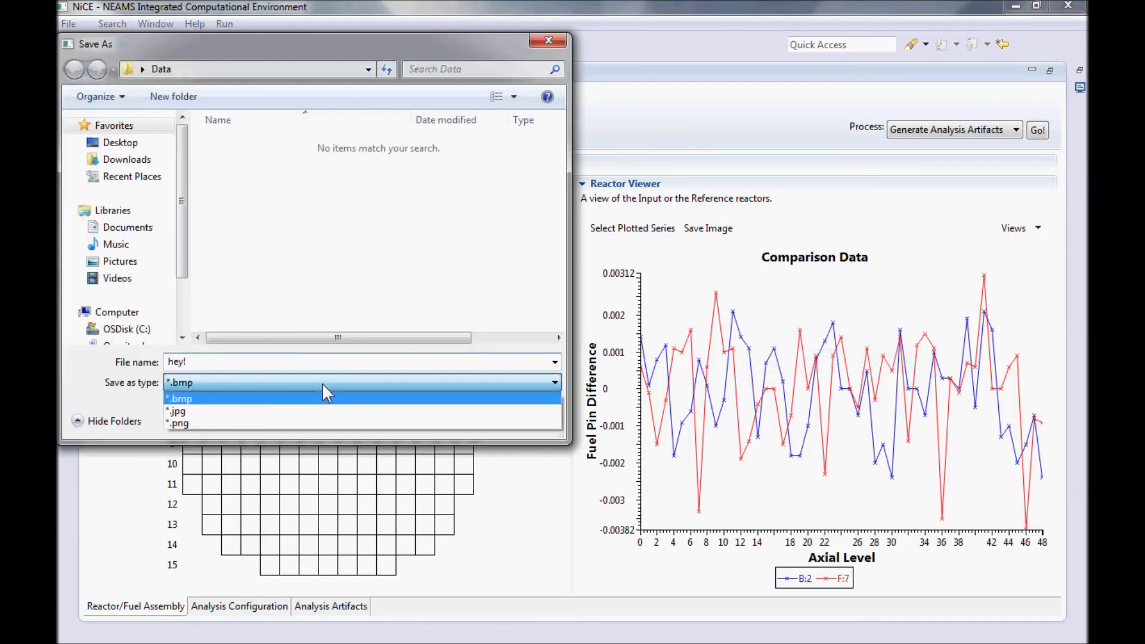
click(317, 423)
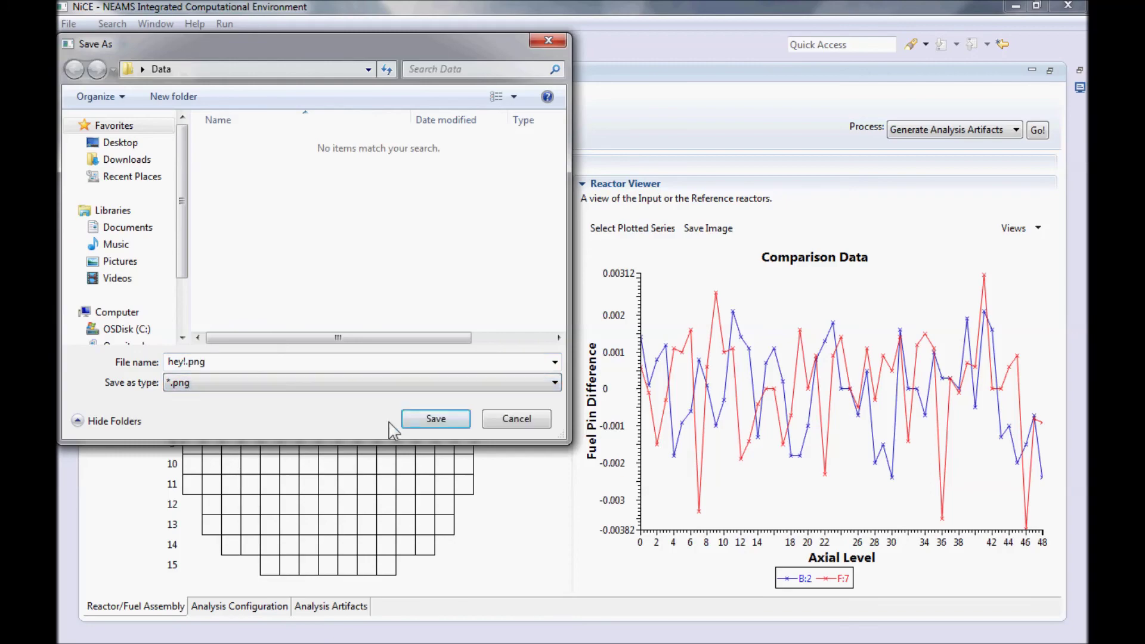
click(425, 420)
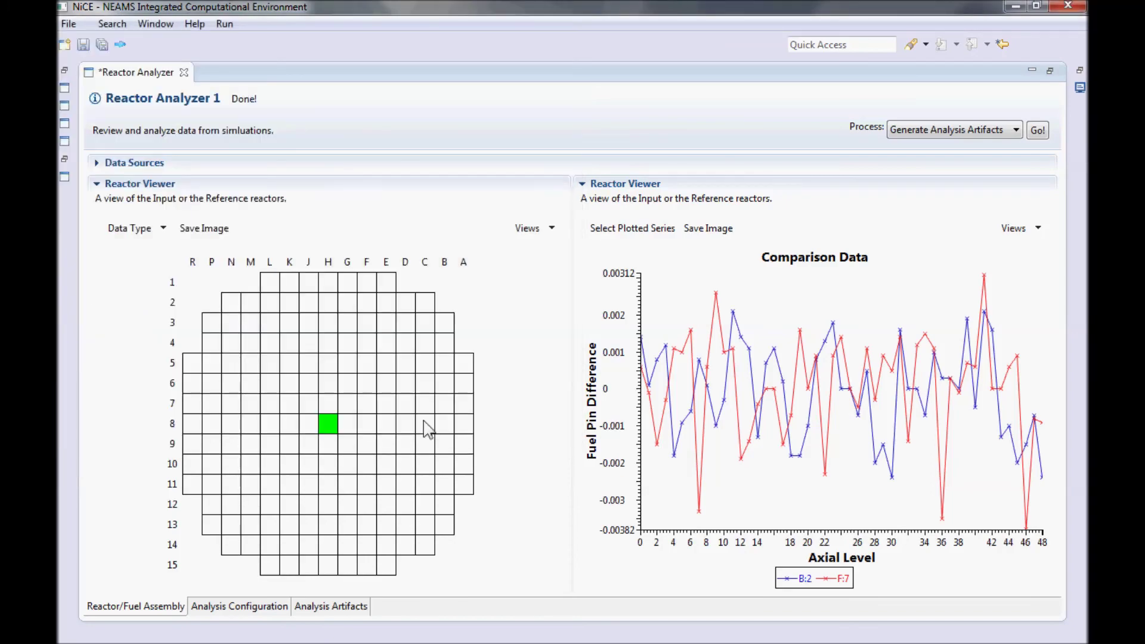